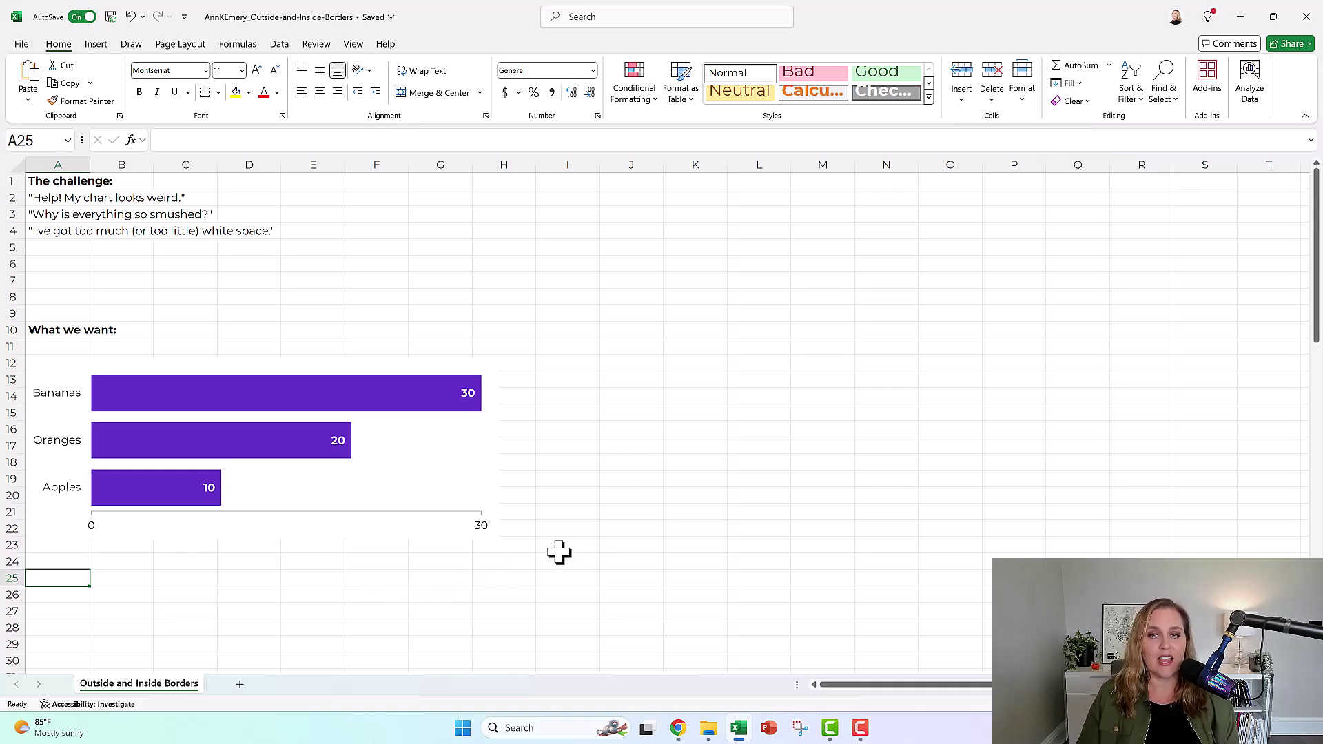
# Step: Scroll past the target chart to the flawed examples: too wide, too narrow, short bars, odd spacing
pyautogui.scroll(-9, 624, 510)
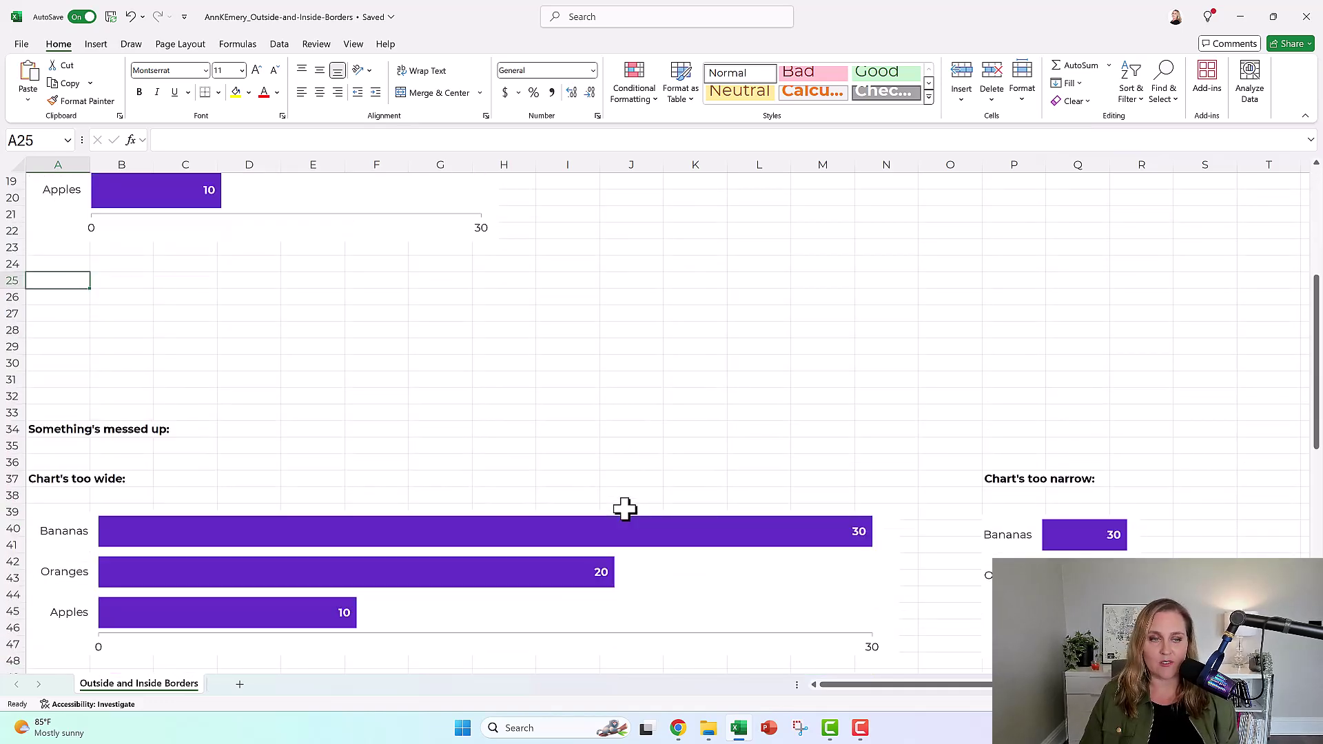
pyautogui.scroll(-1, 624, 510)
pyautogui.scroll(-1, 625, 510)
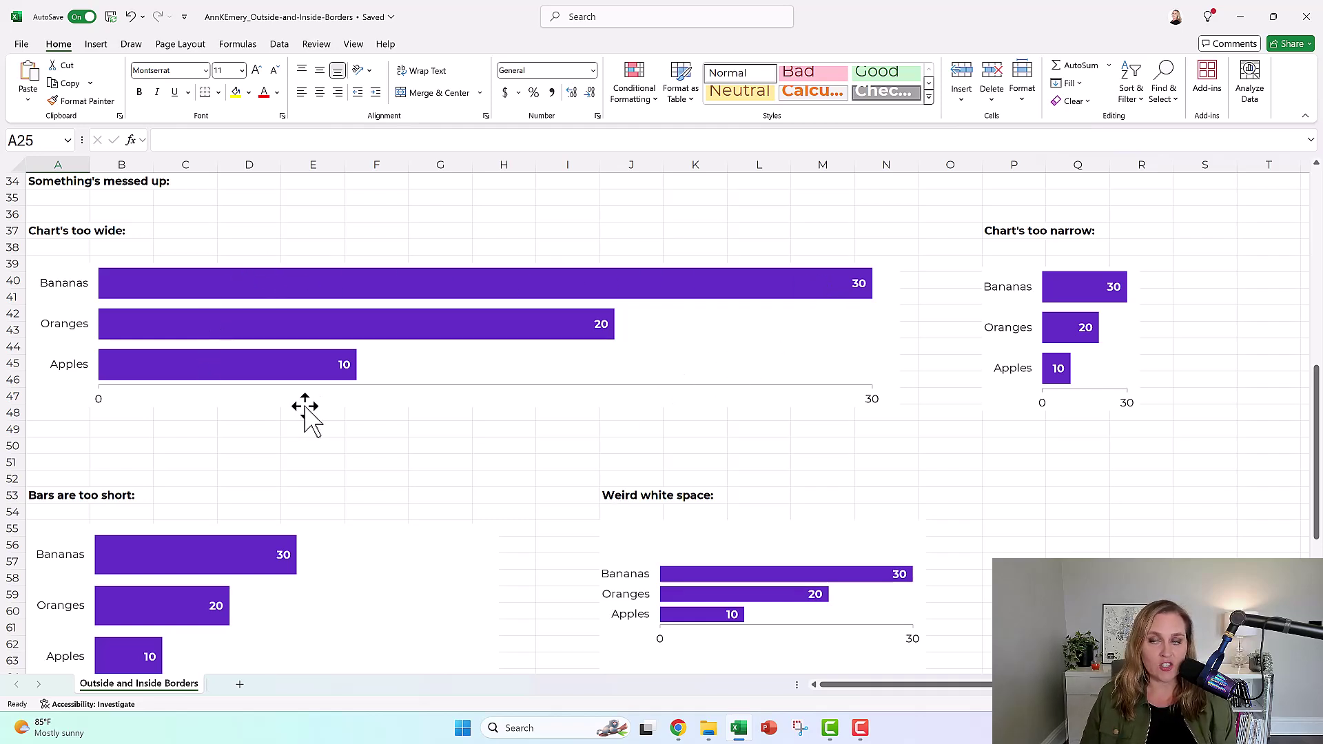
pyautogui.click(989, 410)
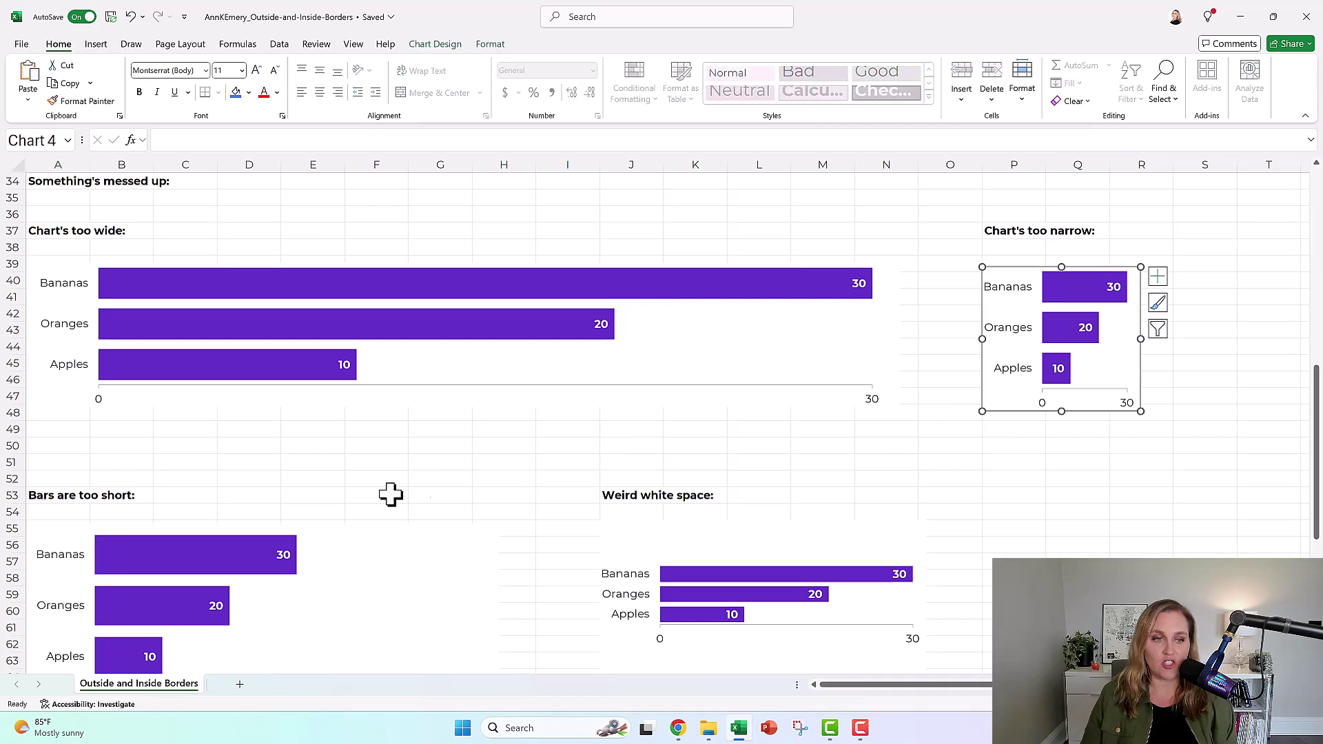
pyautogui.click(359, 541)
pyautogui.scroll(-2, 358, 537)
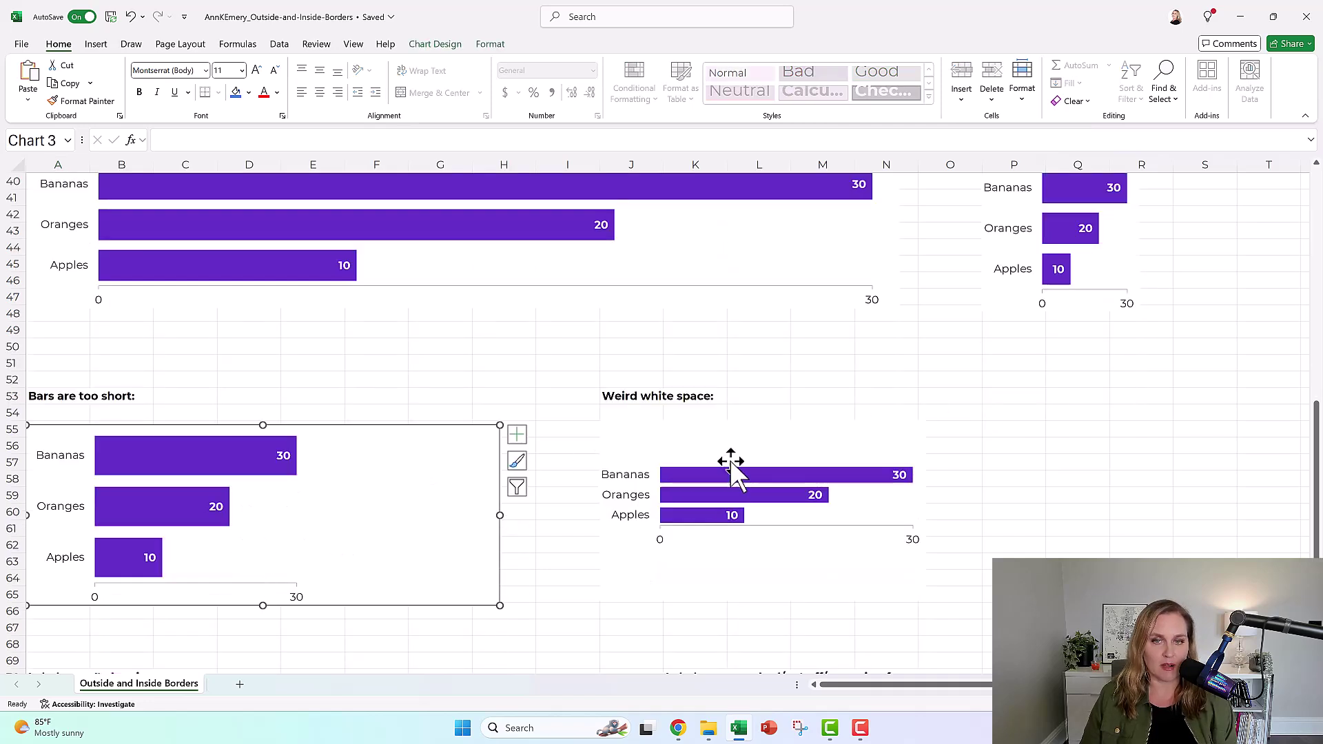
pyautogui.click(724, 430)
pyautogui.scroll(-5, 729, 437)
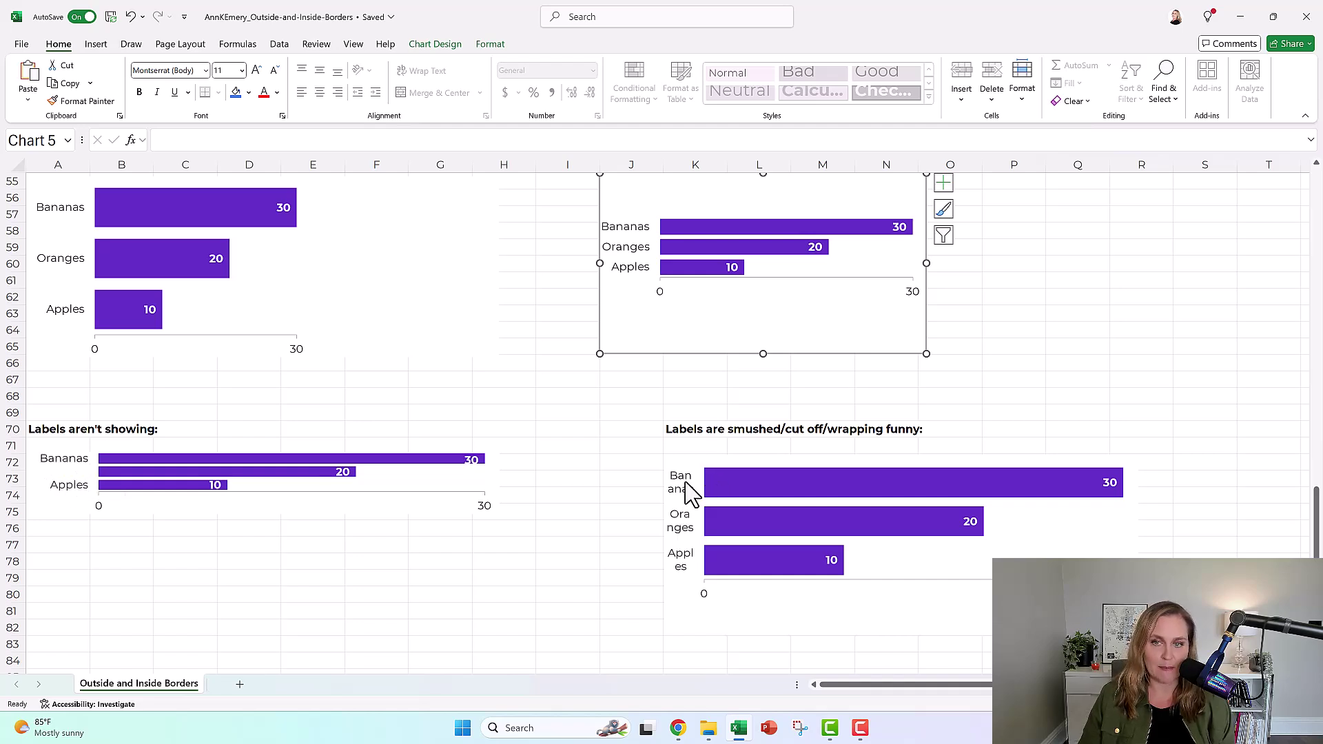
pyautogui.scroll(8, 685, 475)
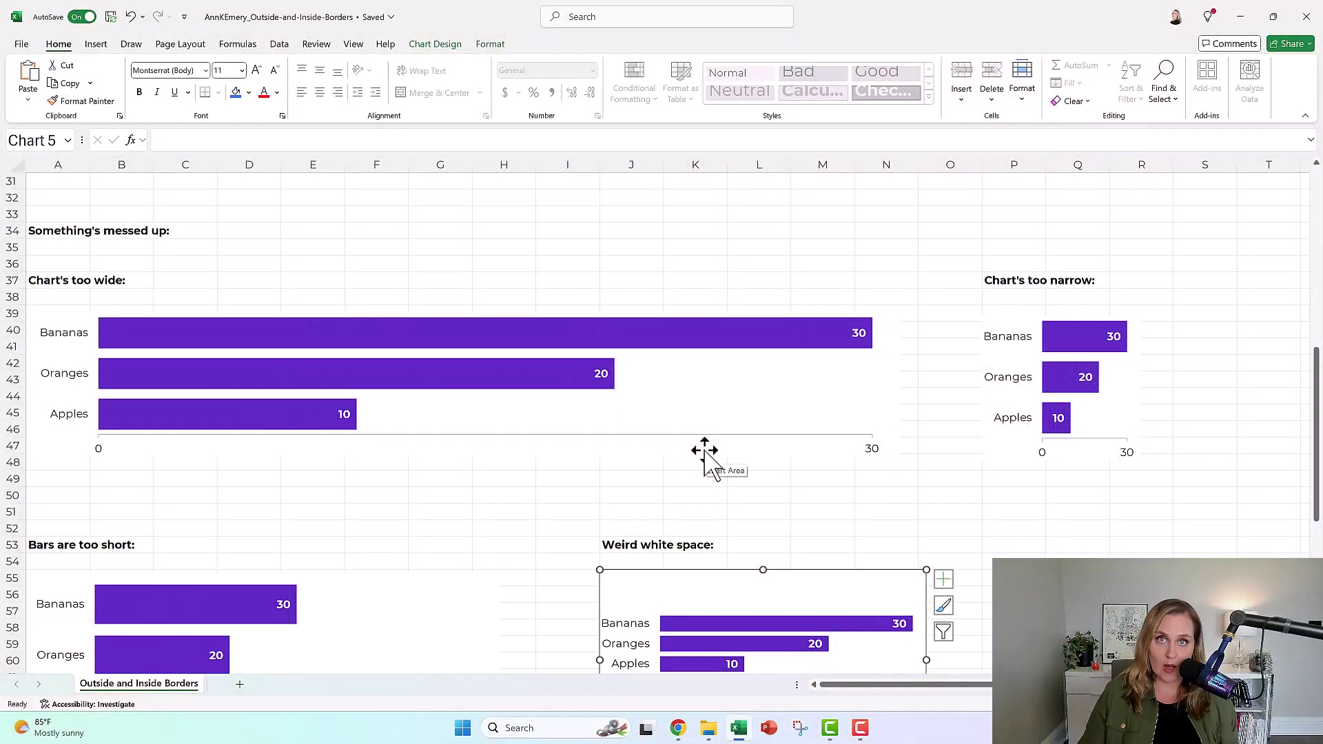
# Step: Pull the too-wide chart's right edge in, then back out so it reaches column N
pyautogui.click(707, 450)
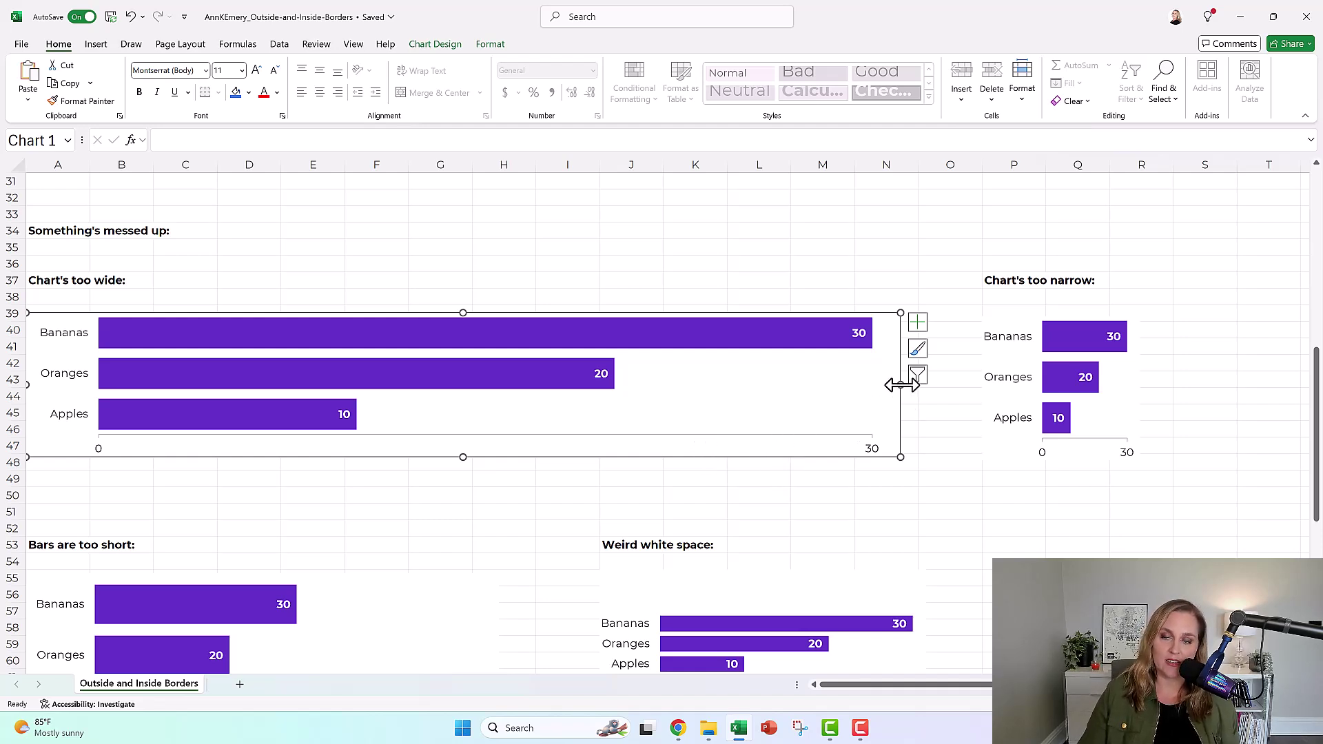
pyautogui.moveTo(902, 385); pyautogui.dragTo(771, 385)
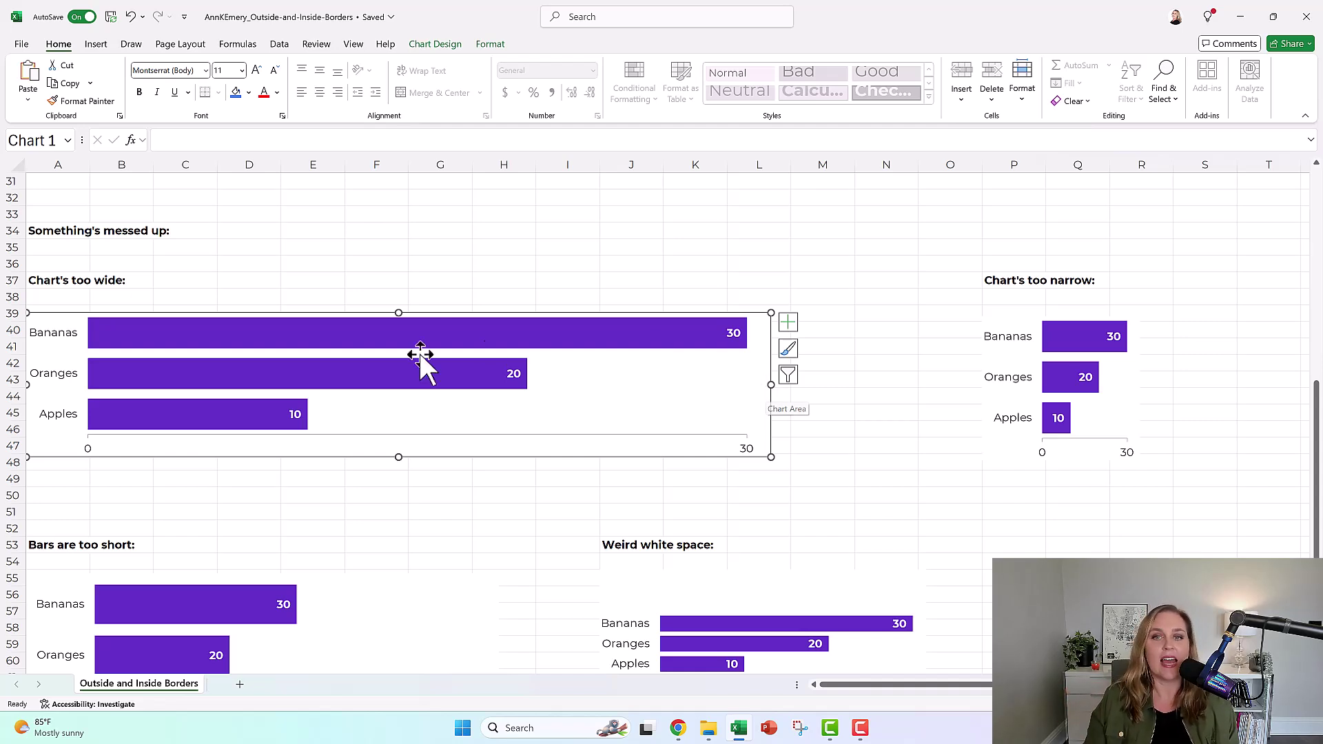
pyautogui.moveTo(770, 390); pyautogui.dragTo(720, 383)
pyautogui.moveTo(636, 383); pyautogui.dragTo(923, 379)
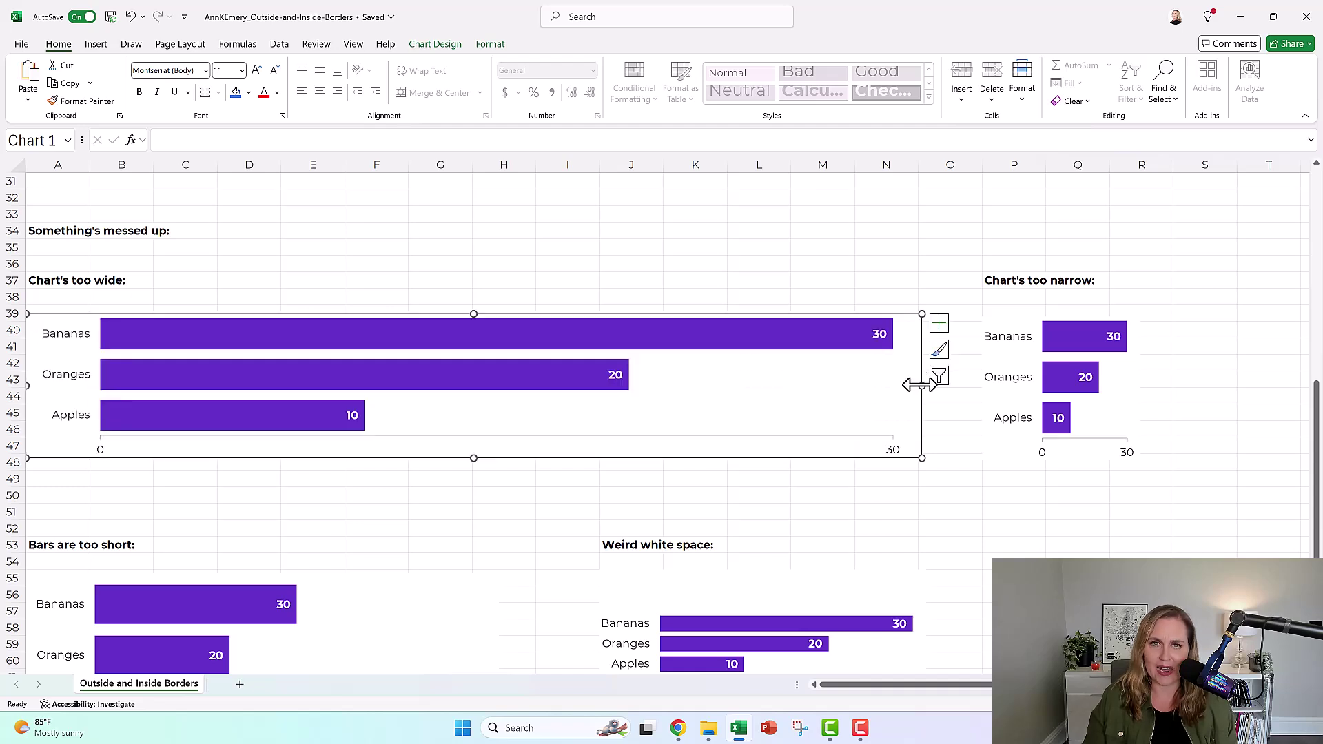
# Step: Widen the 'Chart's too narrow' example to 3.14" using the Format tab's Width readout
pyautogui.click(487, 45)
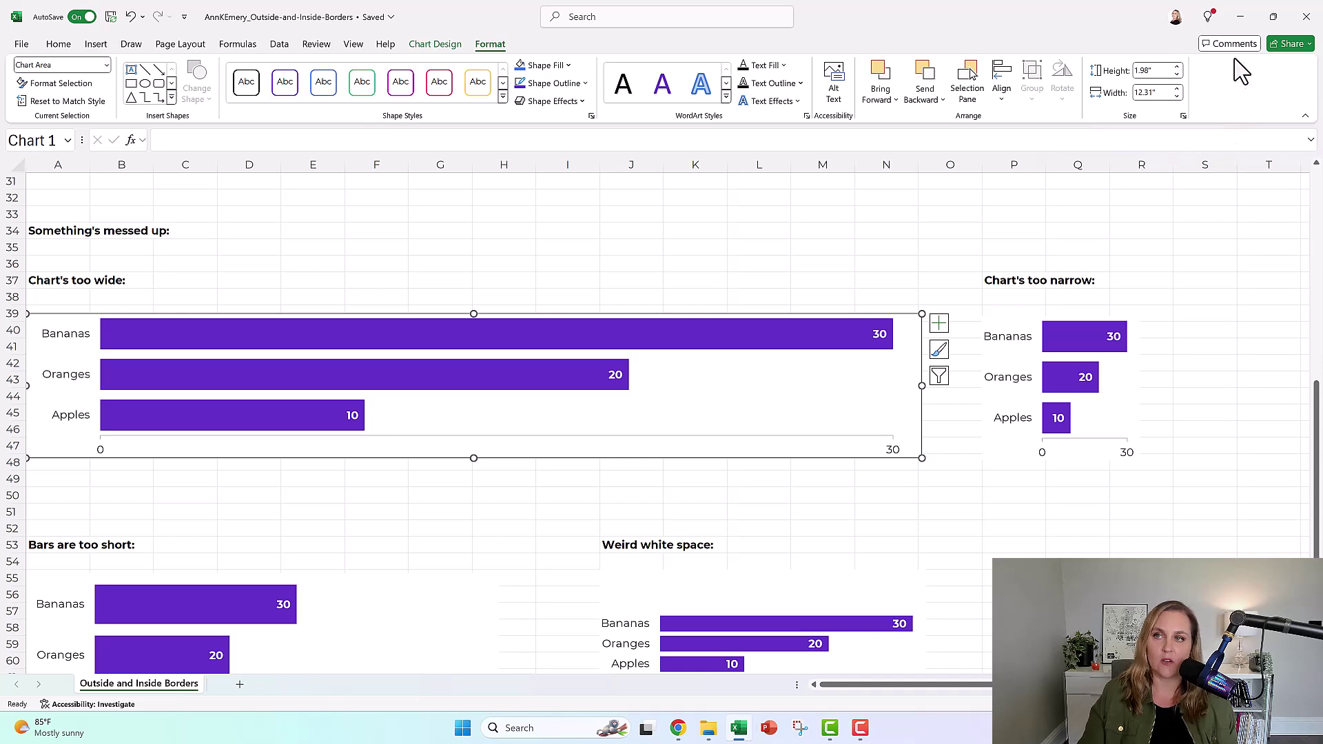
pyautogui.click(995, 320)
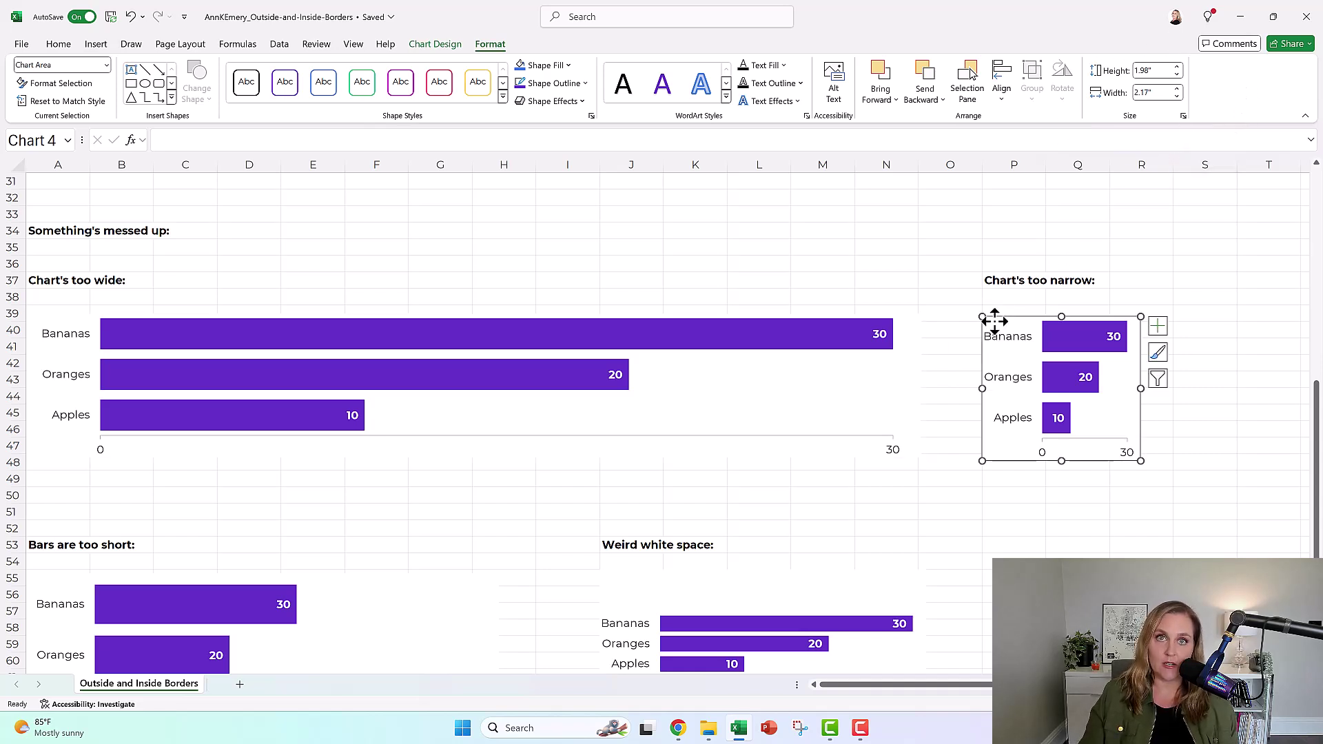
pyautogui.moveTo(1141, 388); pyautogui.dragTo(1211, 384)
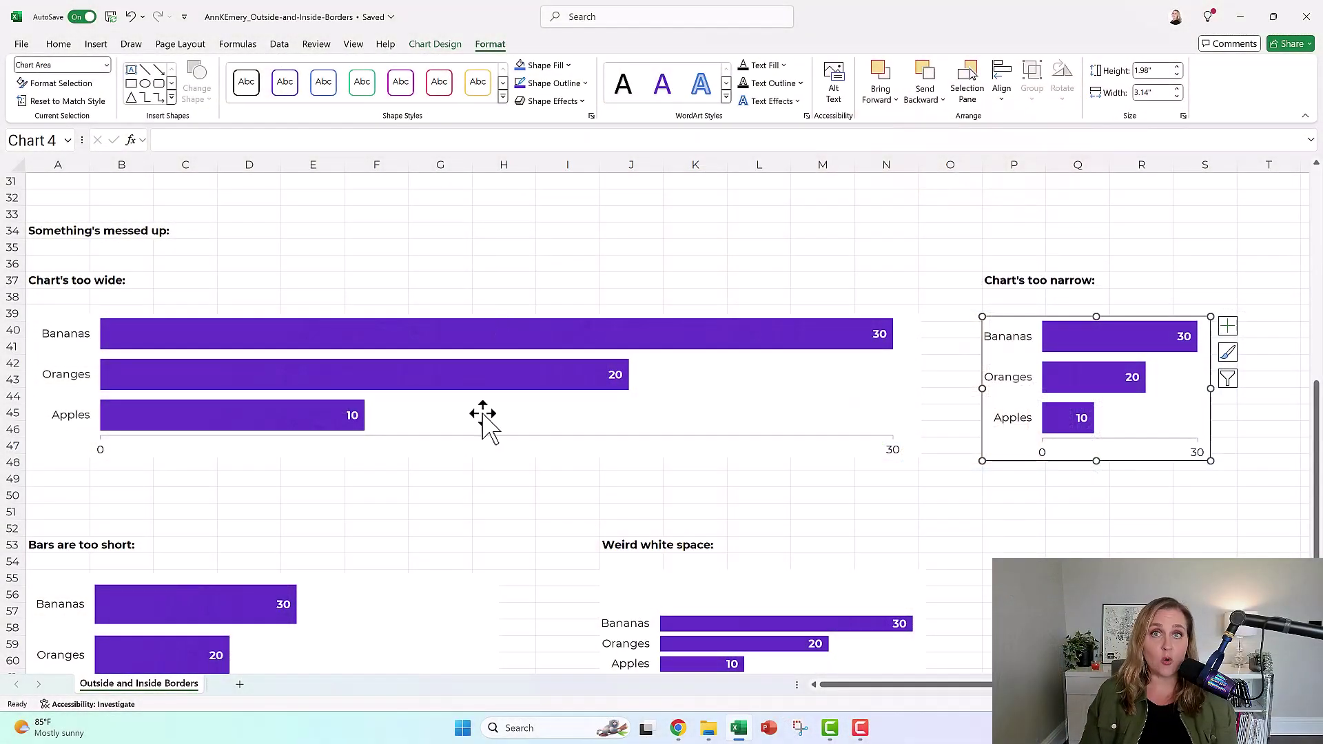
# Step: Narrow the 'Bars are too short' chart from 6.51" to 6.23" wide
pyautogui.scroll(-4, 482, 413)
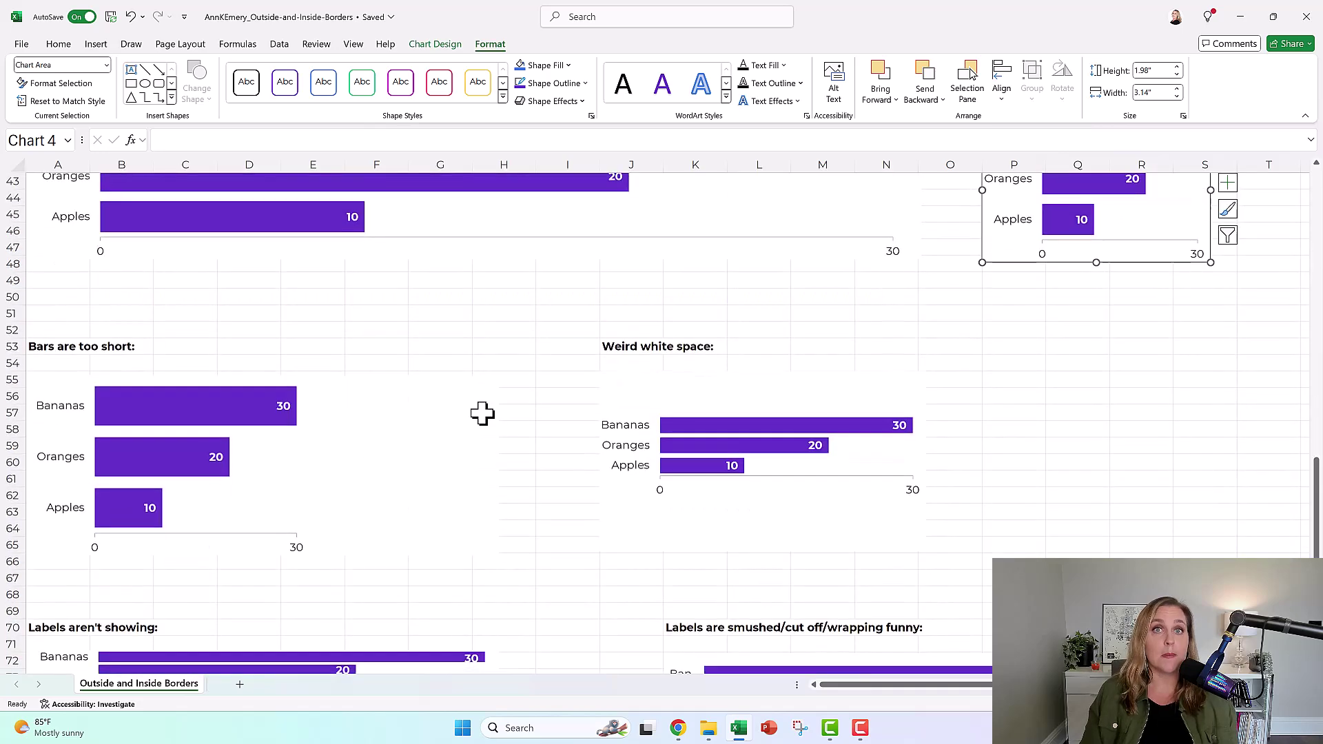
pyautogui.click(428, 393)
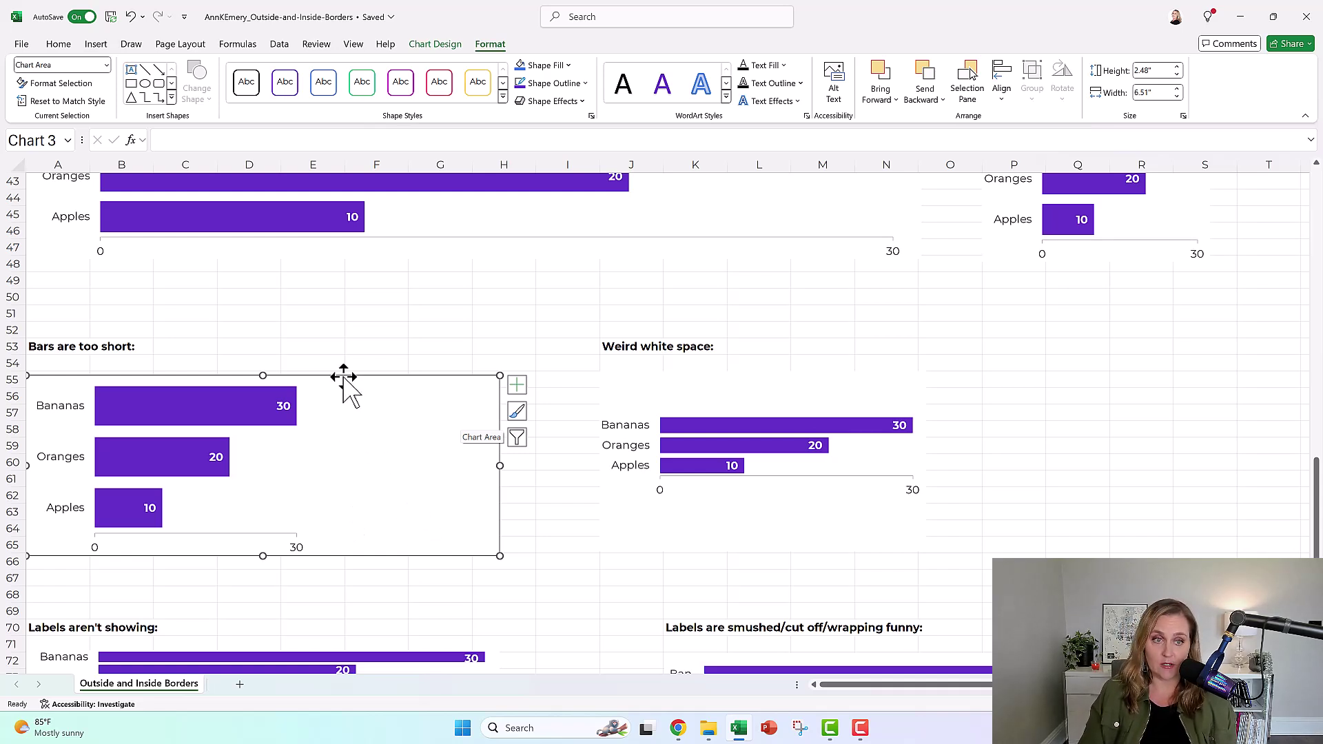
pyautogui.click(354, 337)
pyautogui.click(354, 376)
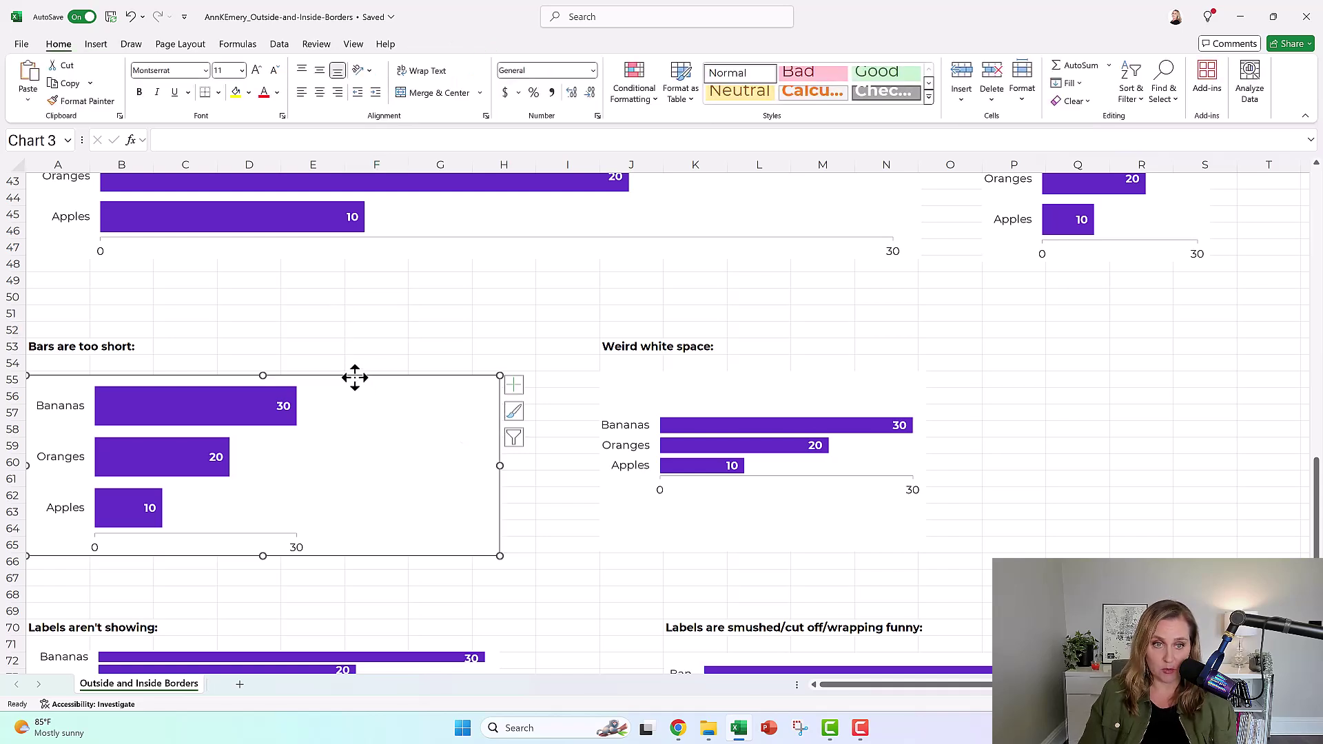
pyautogui.moveTo(500, 467)
pyautogui.mouseDown()
pyautogui.moveTo(527, 466)
pyautogui.moveTo(479, 467)
pyautogui.mouseUp()
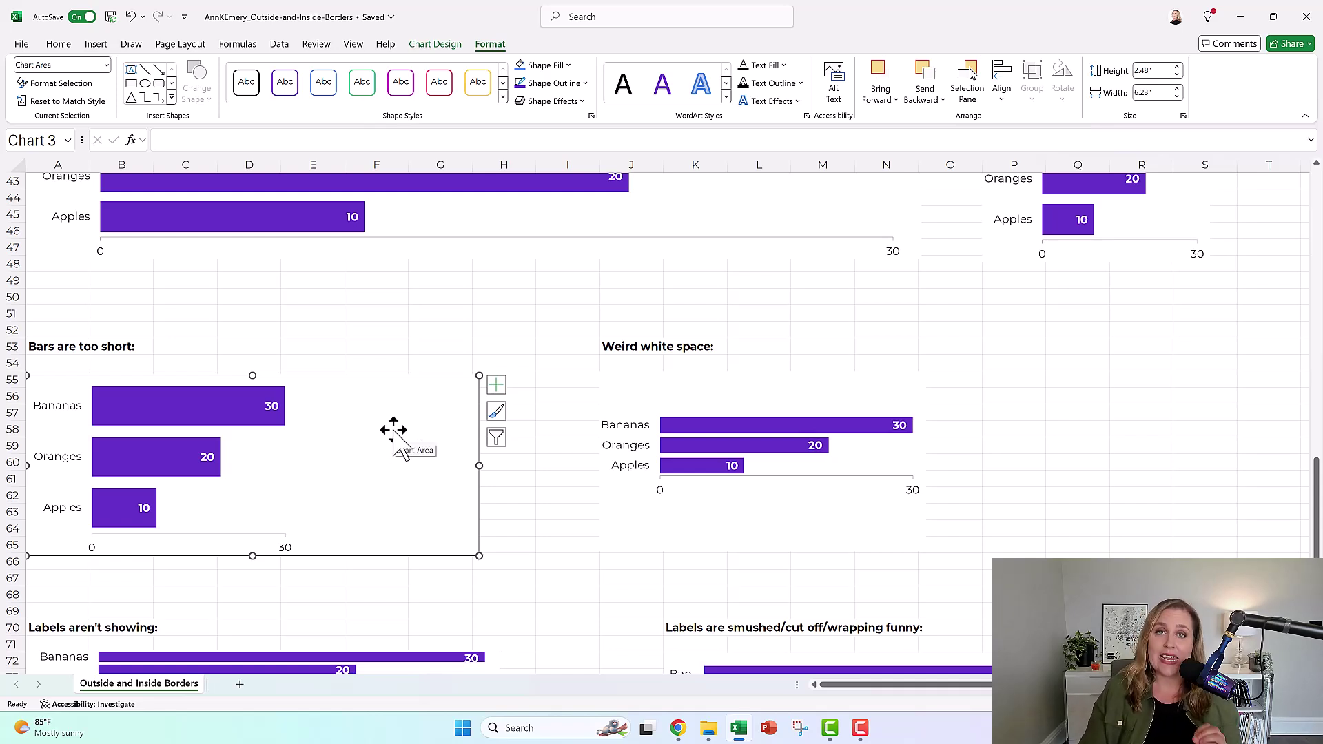
# Step: Stretch the 'Bars are too short' plot area rightward toward the chart's outer border
pyautogui.click(264, 466)
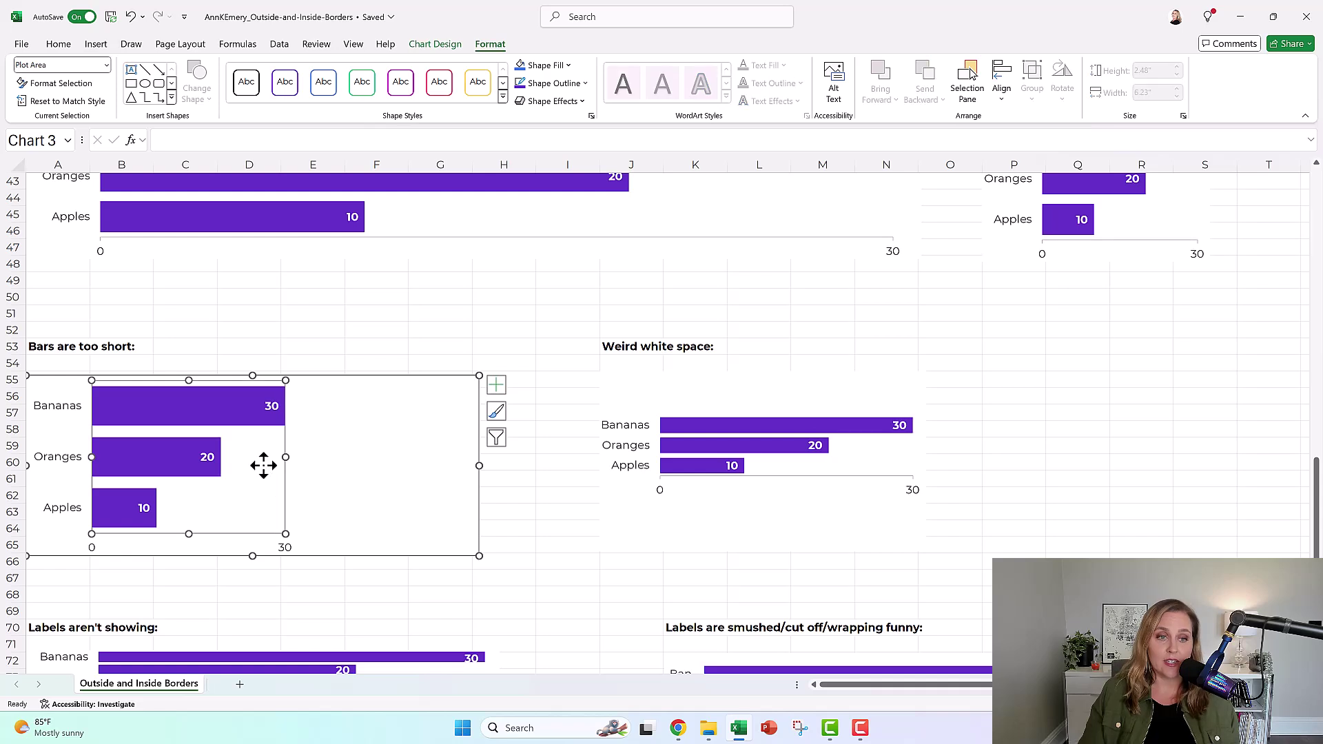
pyautogui.click(358, 465)
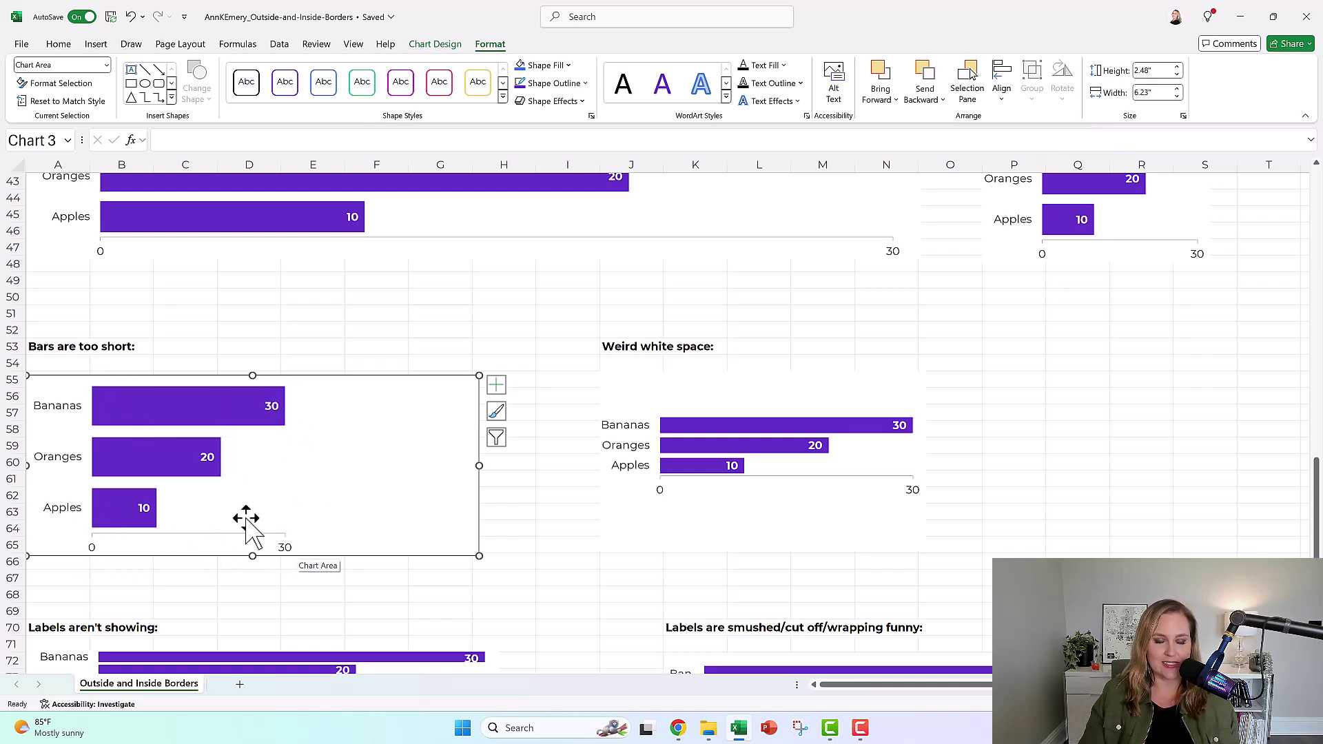
pyautogui.click(195, 508)
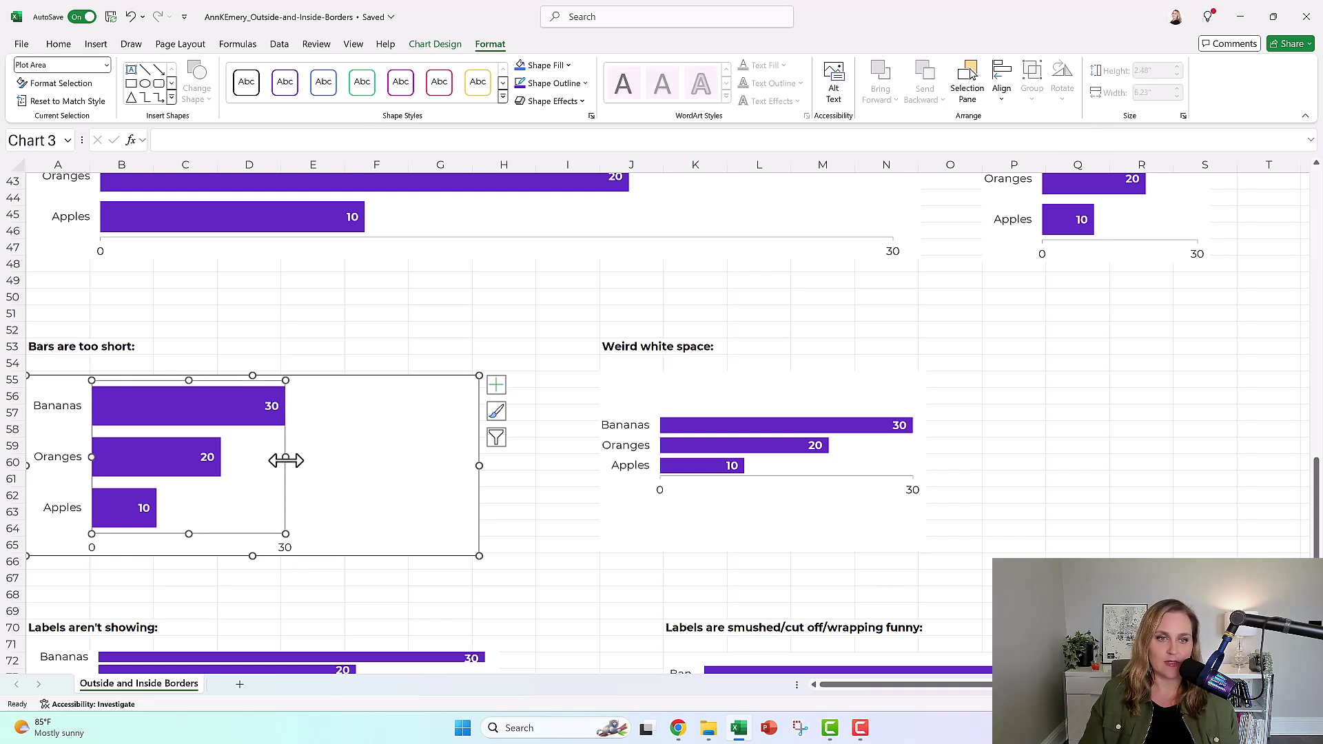
pyautogui.moveTo(285, 457); pyautogui.dragTo(460, 457)
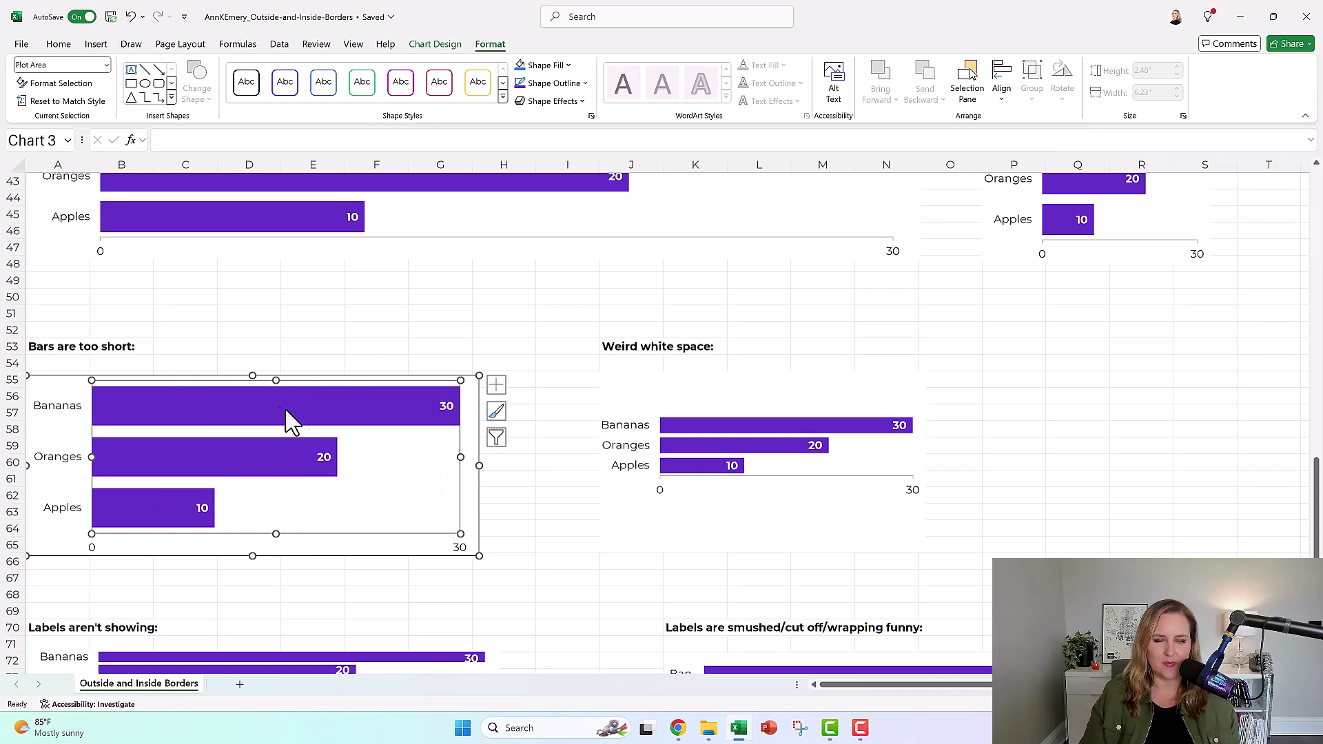
# Step: Nudge the plot area's right edge slightly back to the left
pyautogui.click(253, 413)
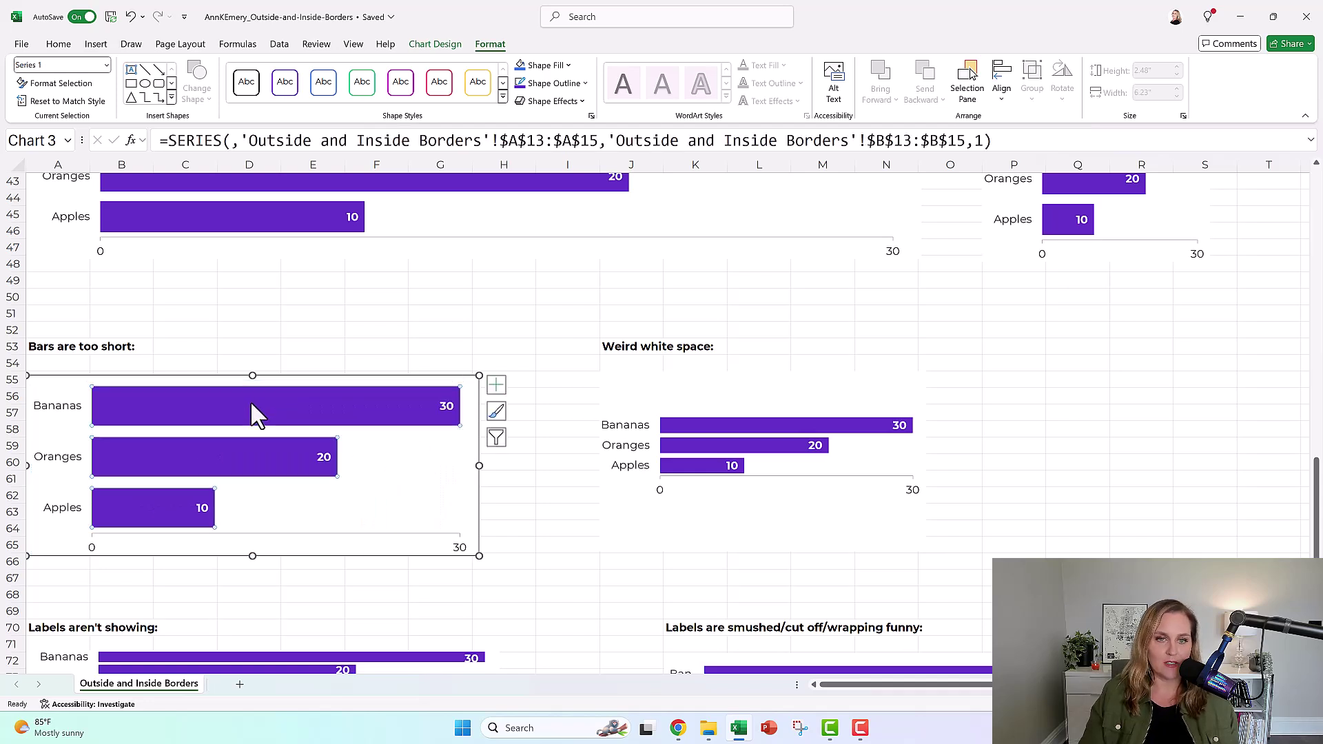
pyautogui.click(49, 412)
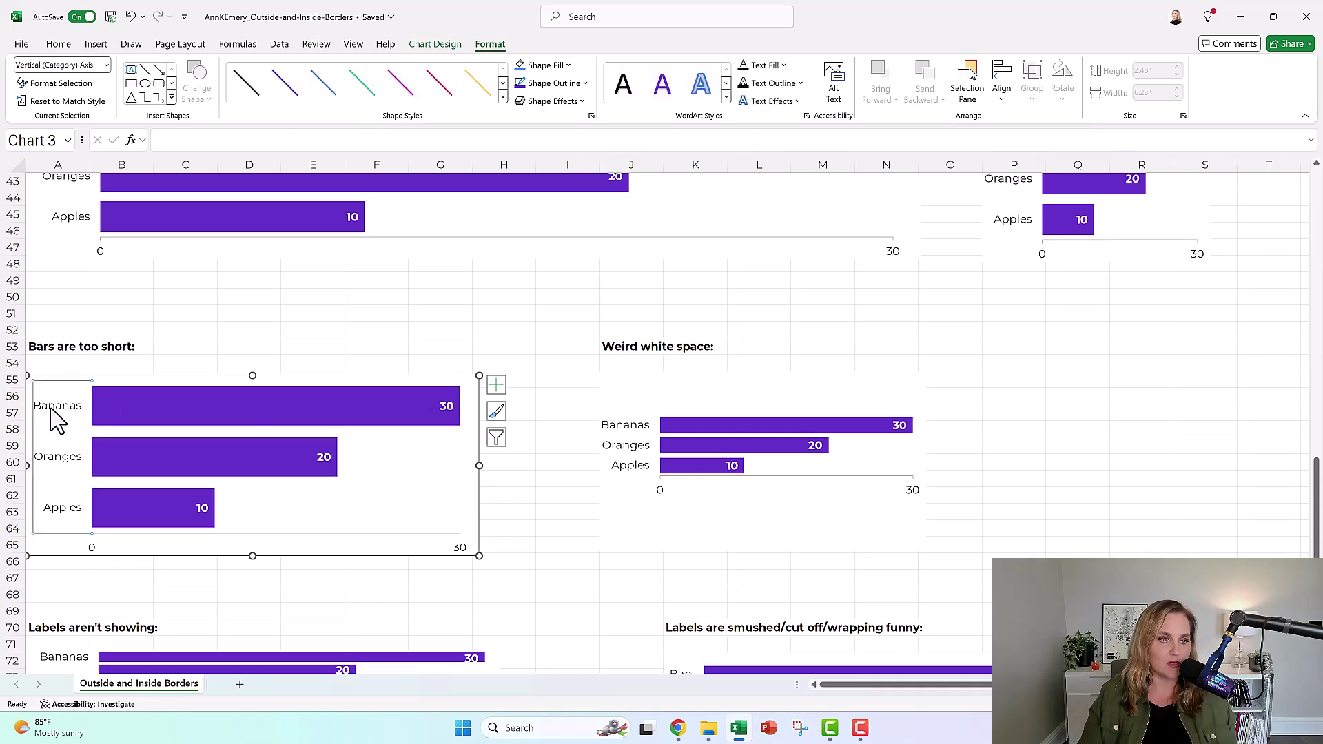
pyautogui.click(265, 510)
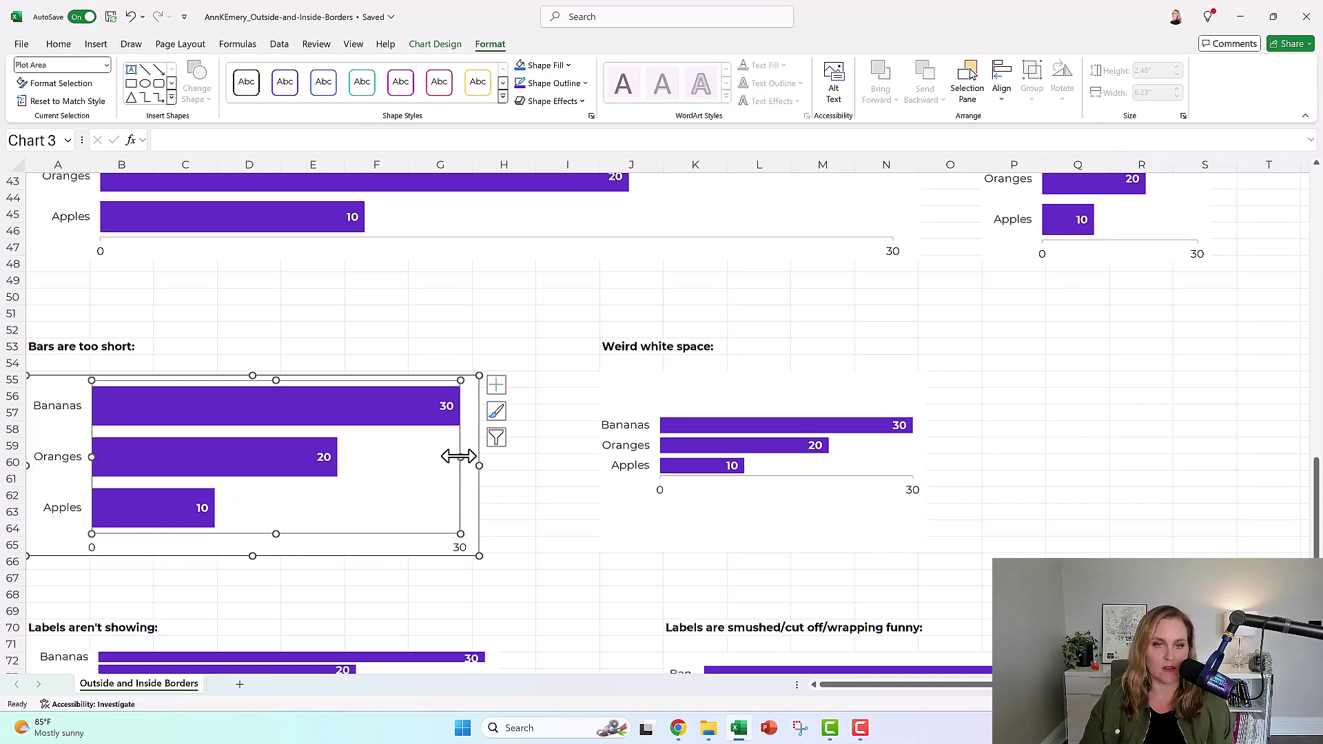
pyautogui.moveTo(459, 457)
pyautogui.mouseDown()
pyautogui.moveTo(377, 456)
pyautogui.moveTo(455, 456)
pyautogui.mouseUp()
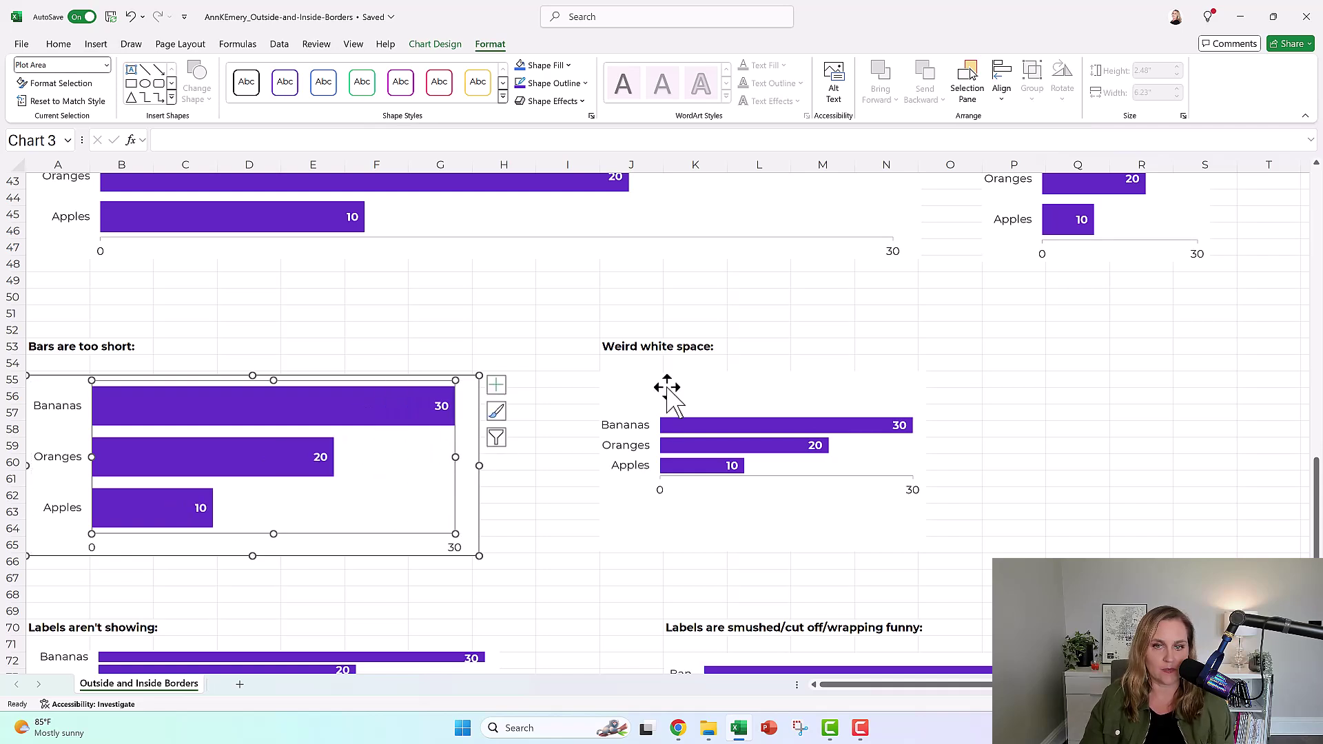
# Step: Extend the 'Weird white space' plot area up and down, then shorten the chart to 1.63" tall
pyautogui.click(667, 382)
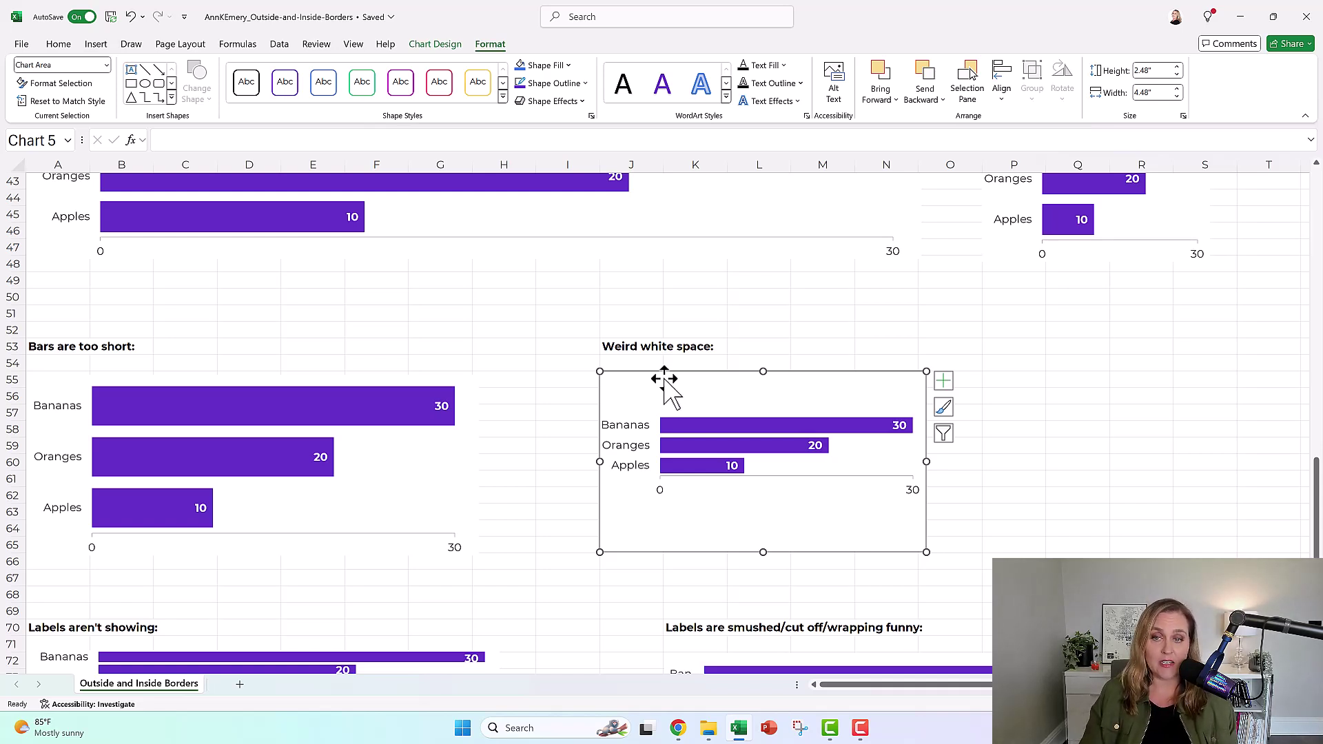
pyautogui.click(855, 457)
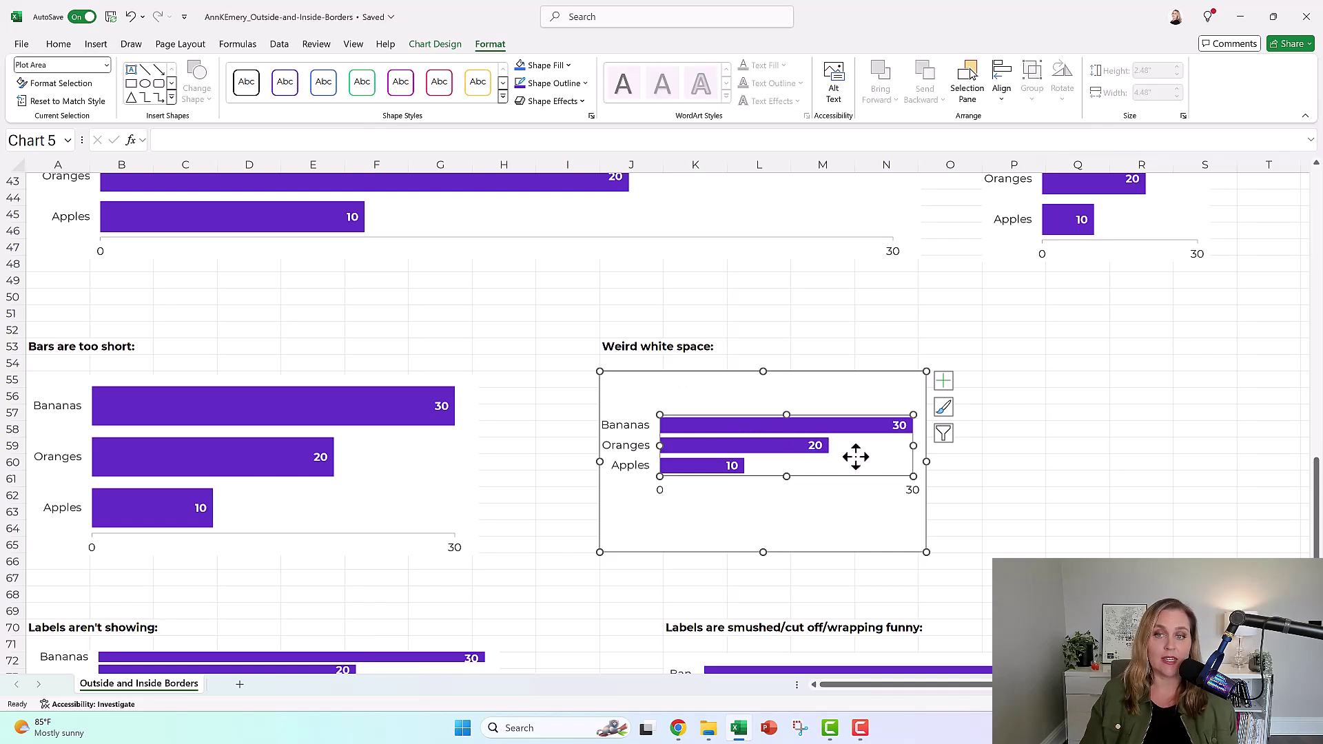
pyautogui.moveTo(786, 415); pyautogui.dragTo(785, 383)
pyautogui.moveTo(787, 477); pyautogui.dragTo(785, 531)
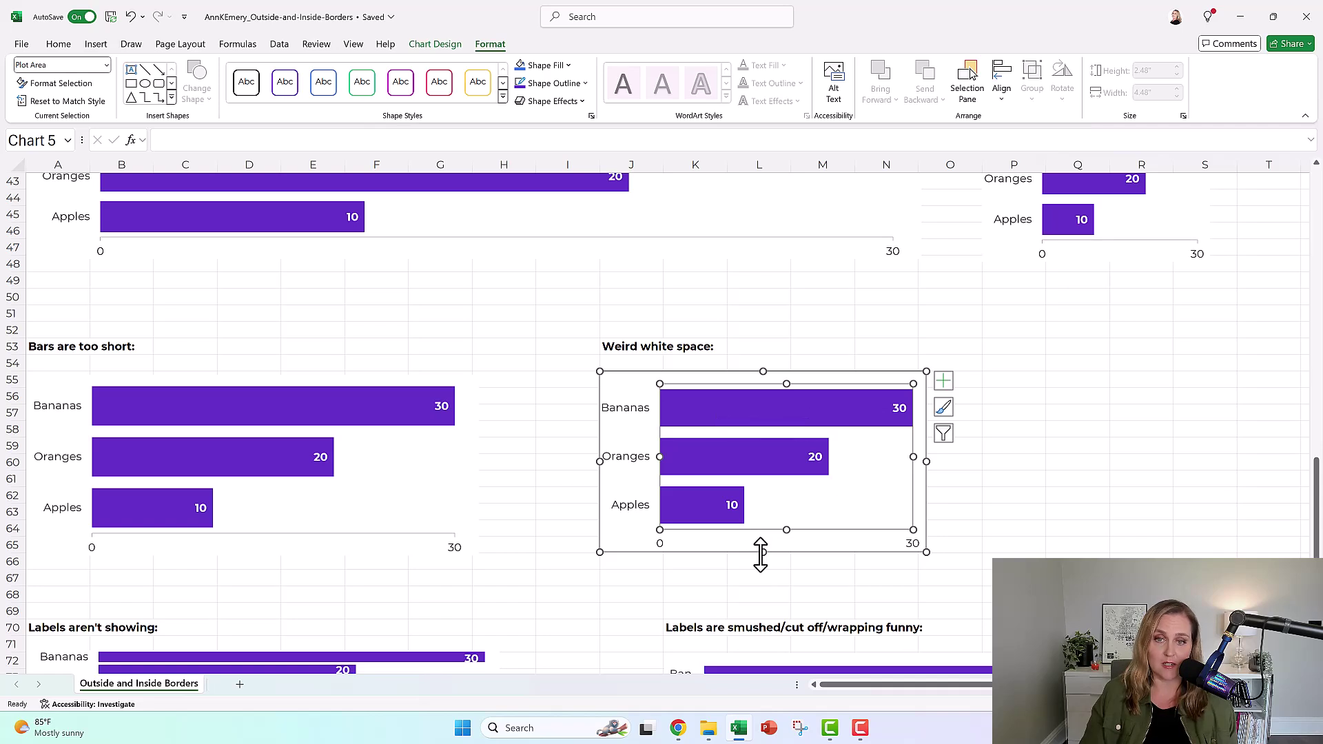
pyautogui.moveTo(760, 553); pyautogui.dragTo(767, 490)
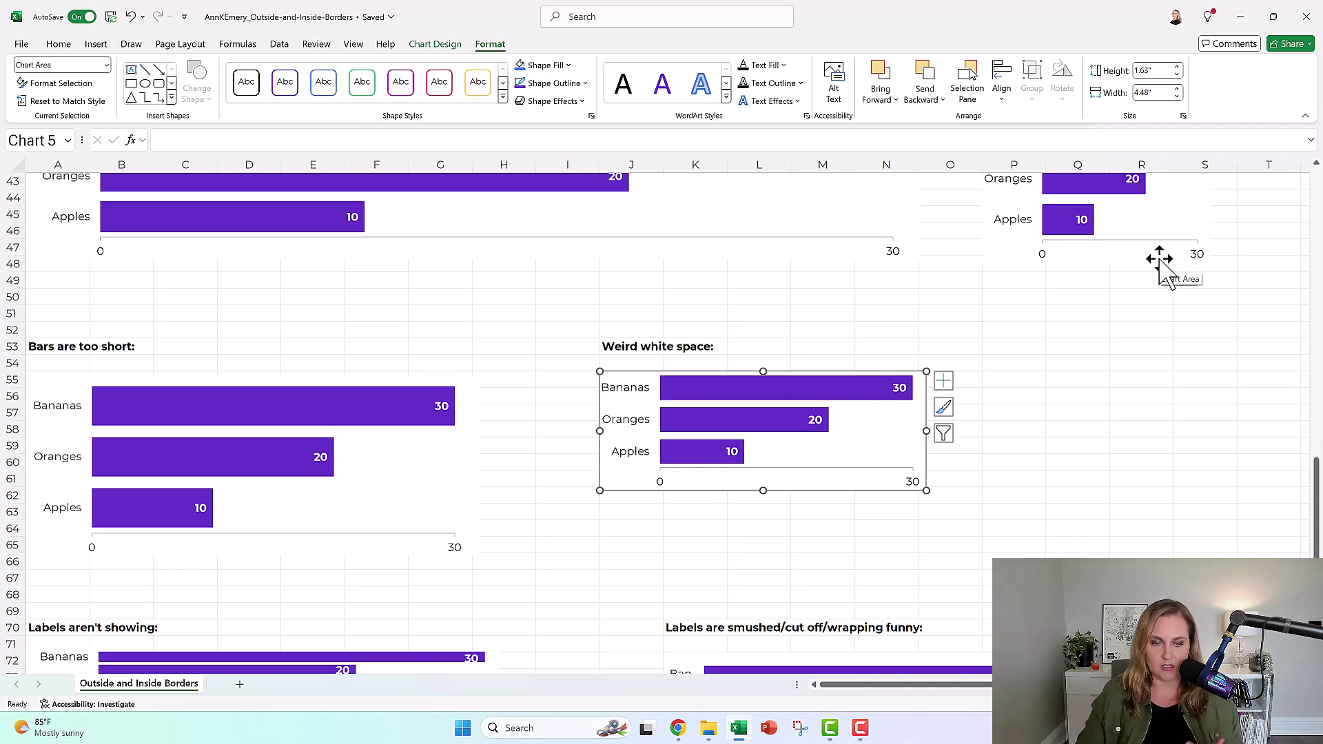
# Step: Drag the 'Labels aren't showing' chart's bottom edge down, making it 2.48" tall
pyautogui.scroll(-2, 559, 407)
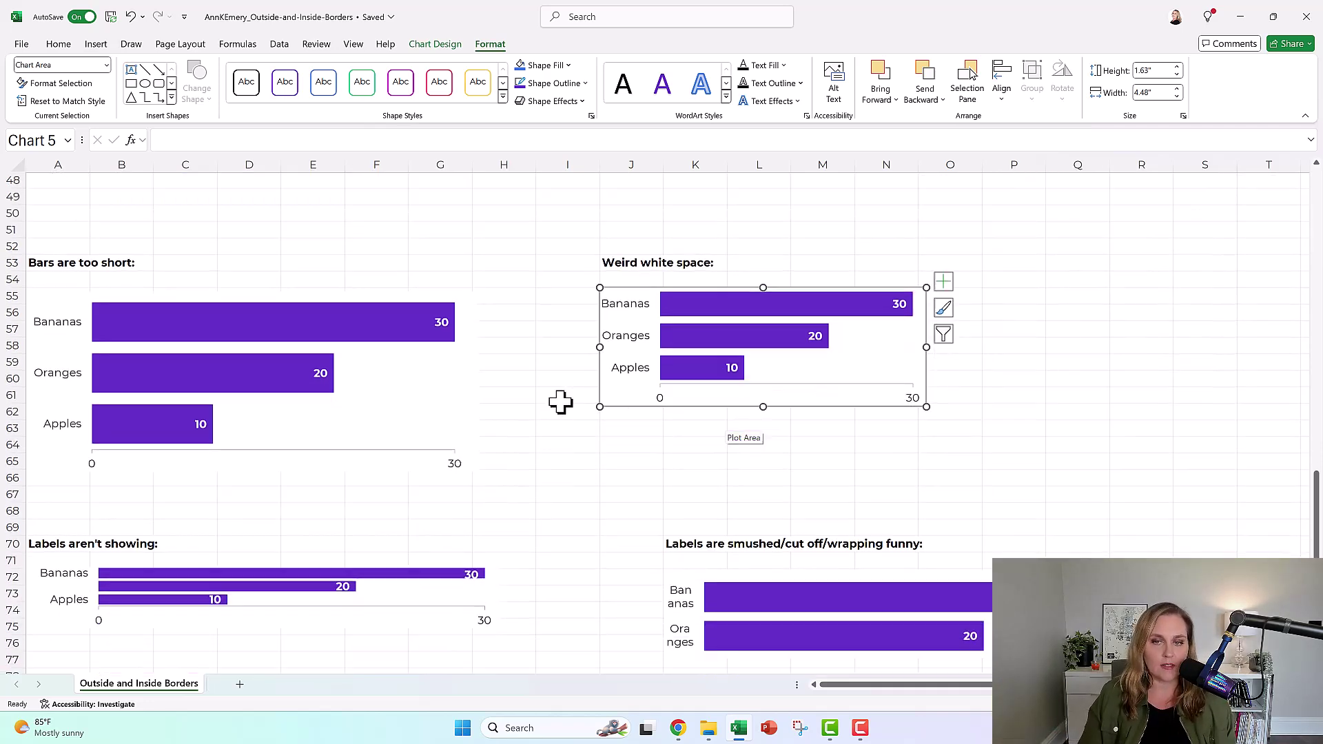
pyautogui.scroll(-2, 560, 402)
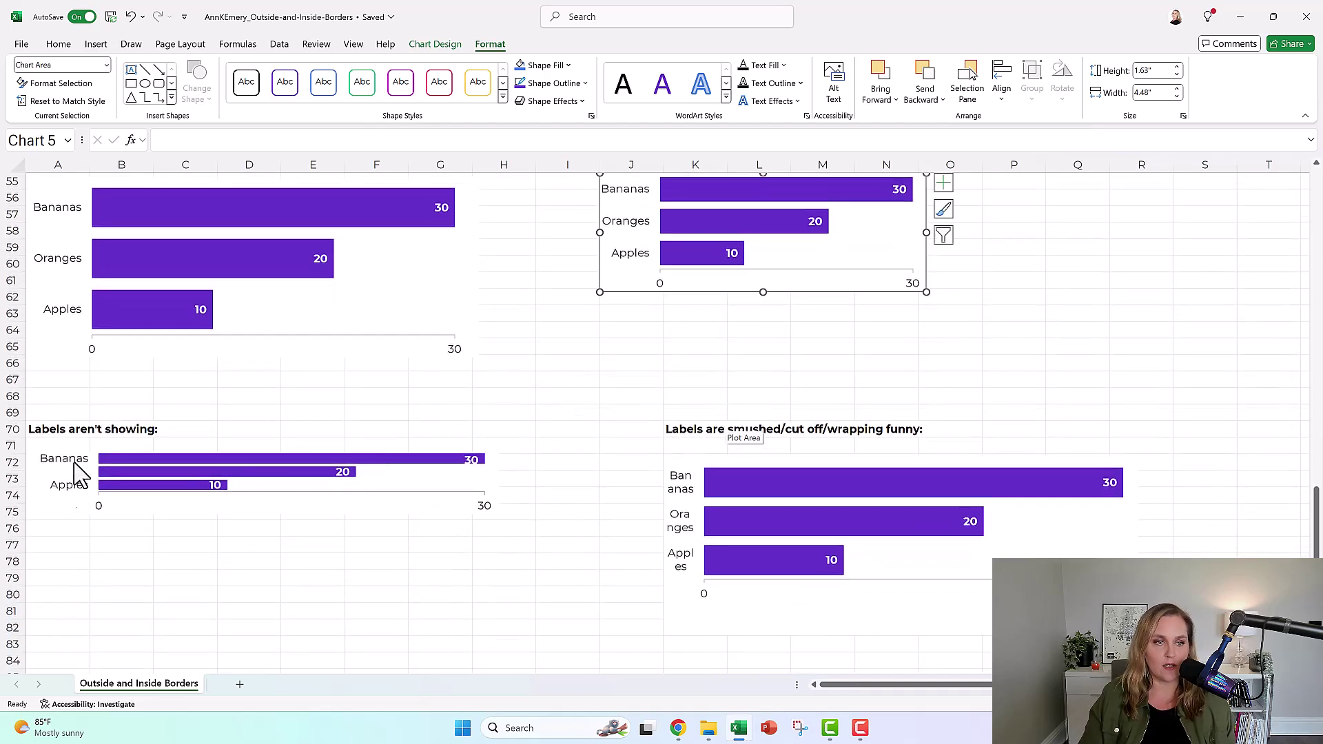
pyautogui.click(223, 508)
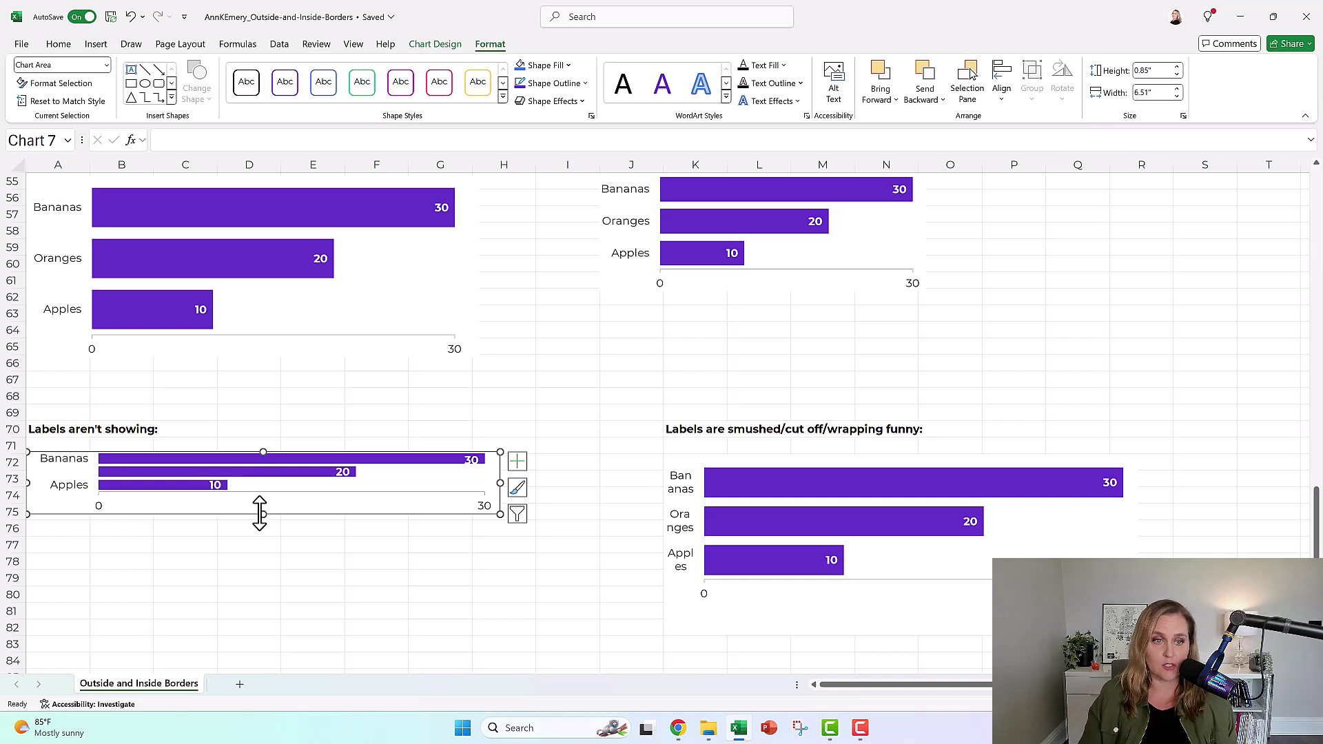
pyautogui.moveTo(260, 514); pyautogui.dragTo(255, 604)
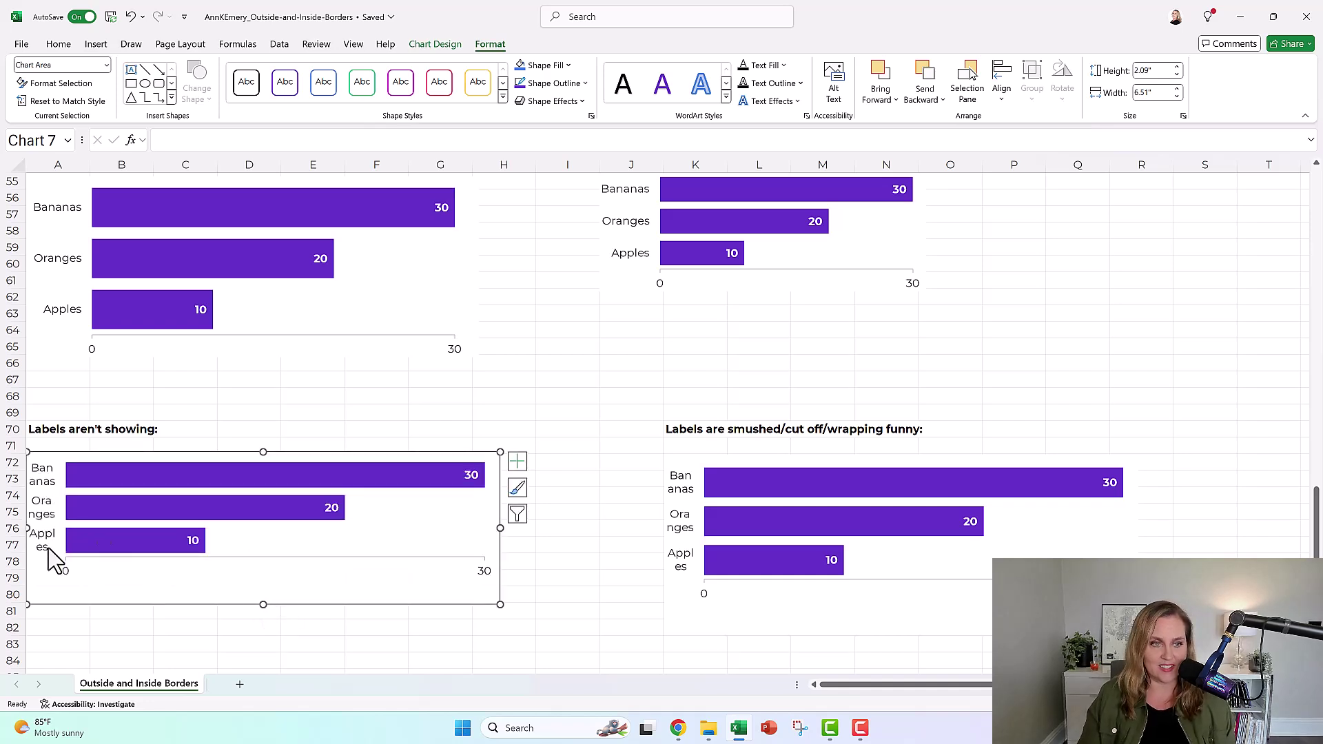
pyautogui.click(288, 549)
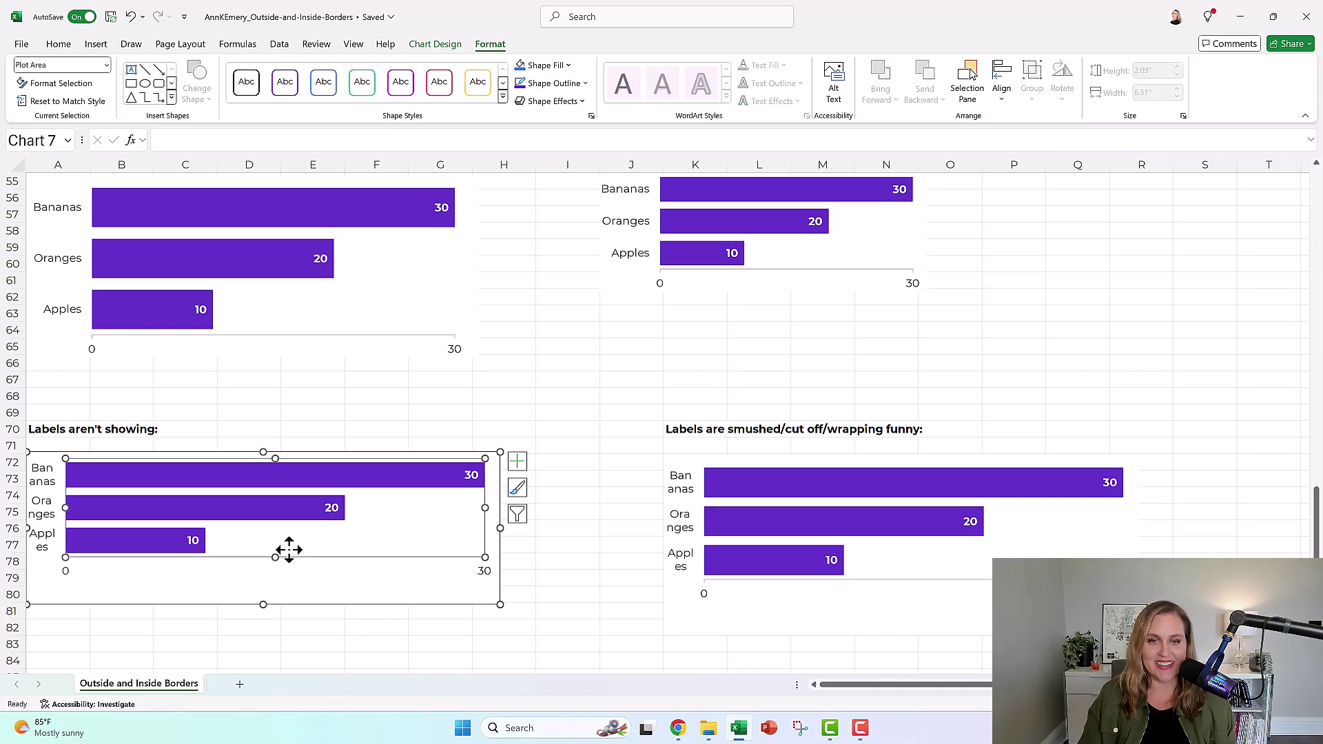
pyautogui.click(698, 460)
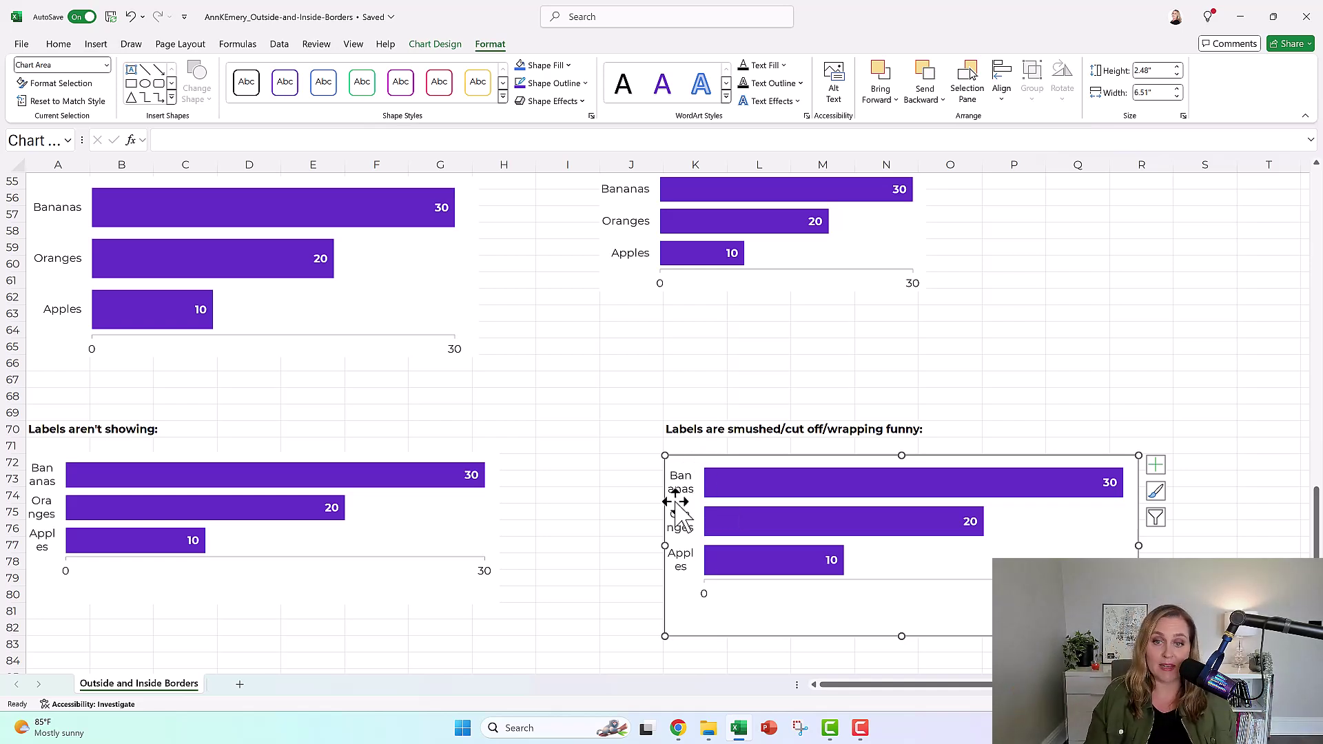
# Step: Move the smushed chart's plot-area left edge right so Bananas, Oranges and Apples fit on one line
pyautogui.click(892, 571)
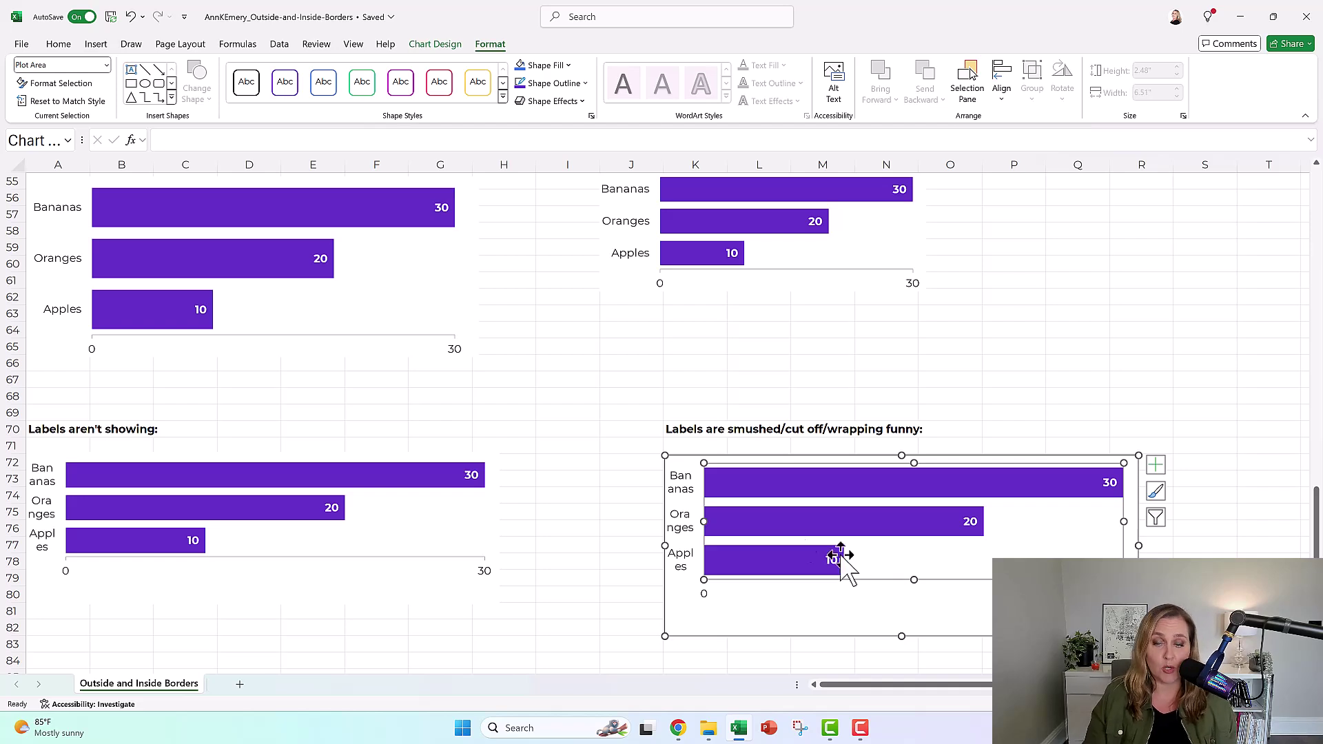
pyautogui.moveTo(703, 520); pyautogui.dragTo(724, 522)
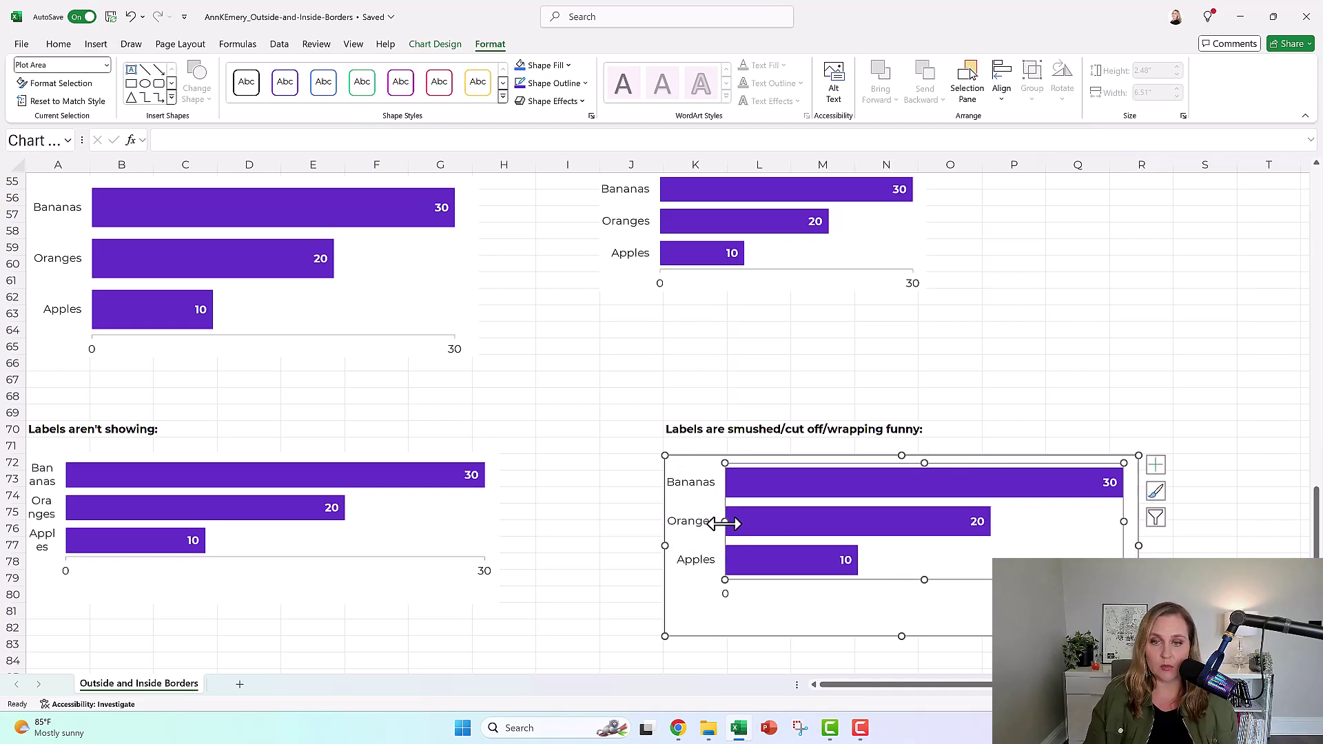